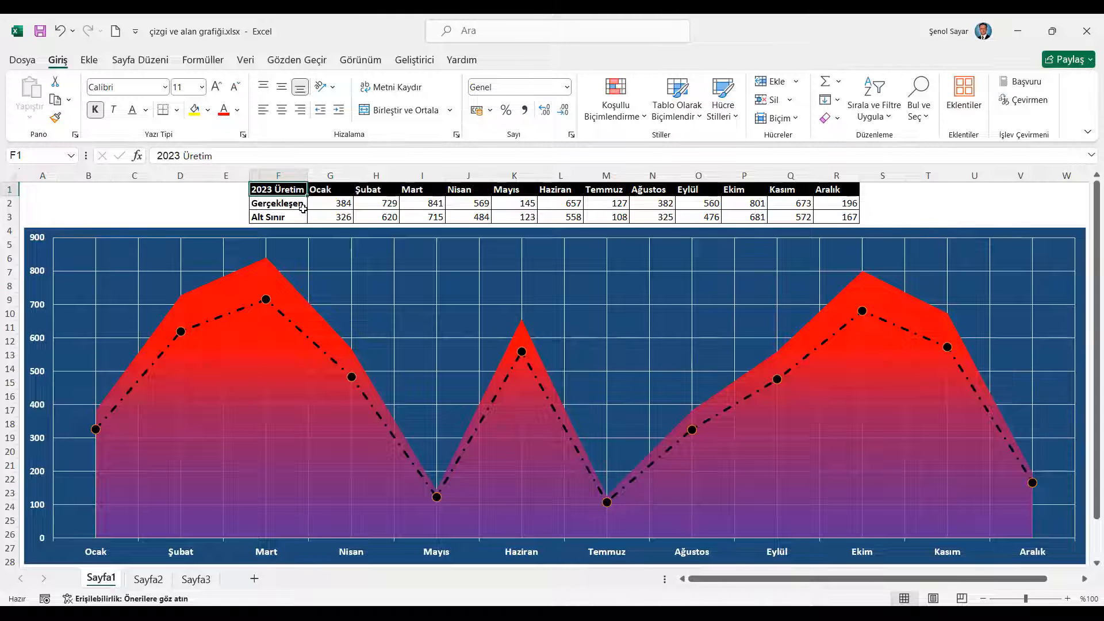
# - Recalculate the workbook repeatedly to generate new production figures and refresh the area and line chart on Sayfa1
pyautogui.click(201, 60)
pyautogui.click(922, 88)
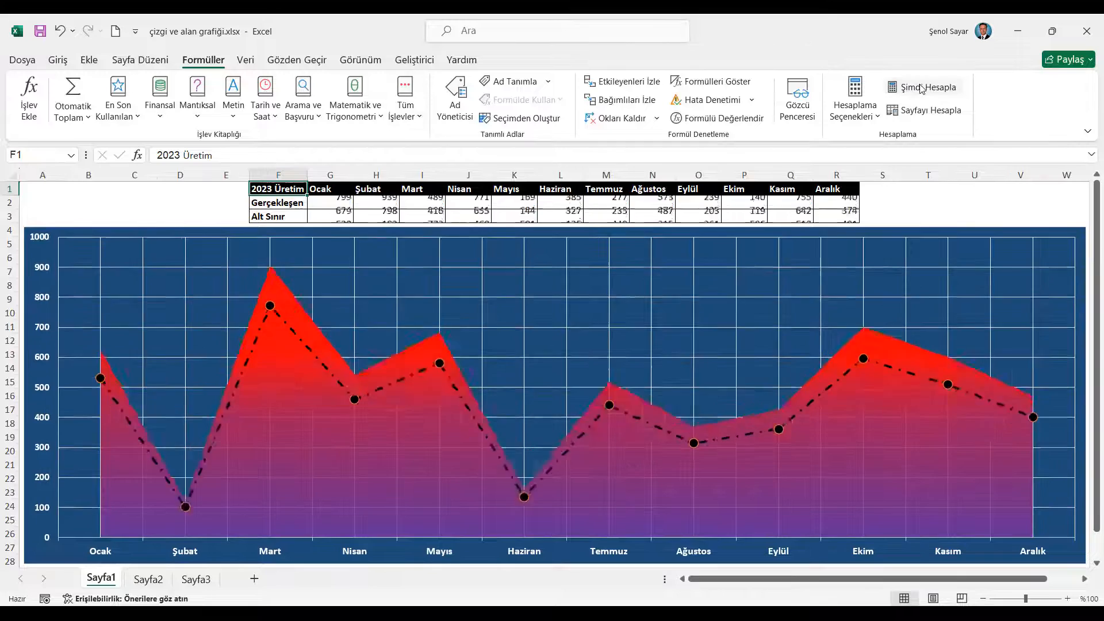
pyautogui.click(922, 88)
pyautogui.click(921, 87)
pyautogui.click(922, 88)
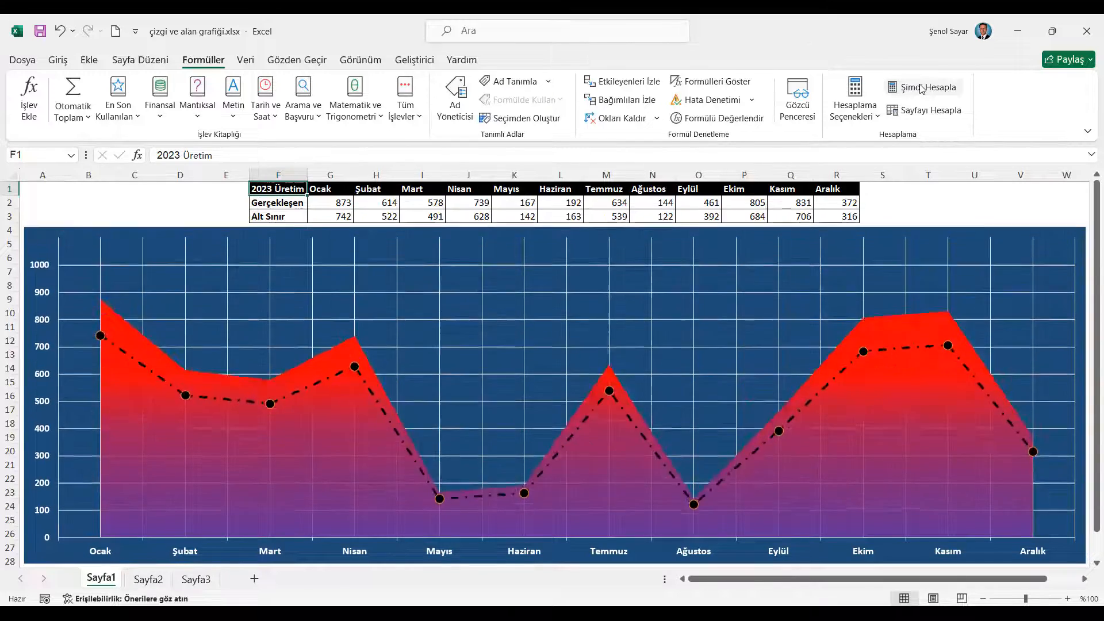
pyautogui.click(922, 87)
pyautogui.click(921, 88)
pyautogui.click(922, 87)
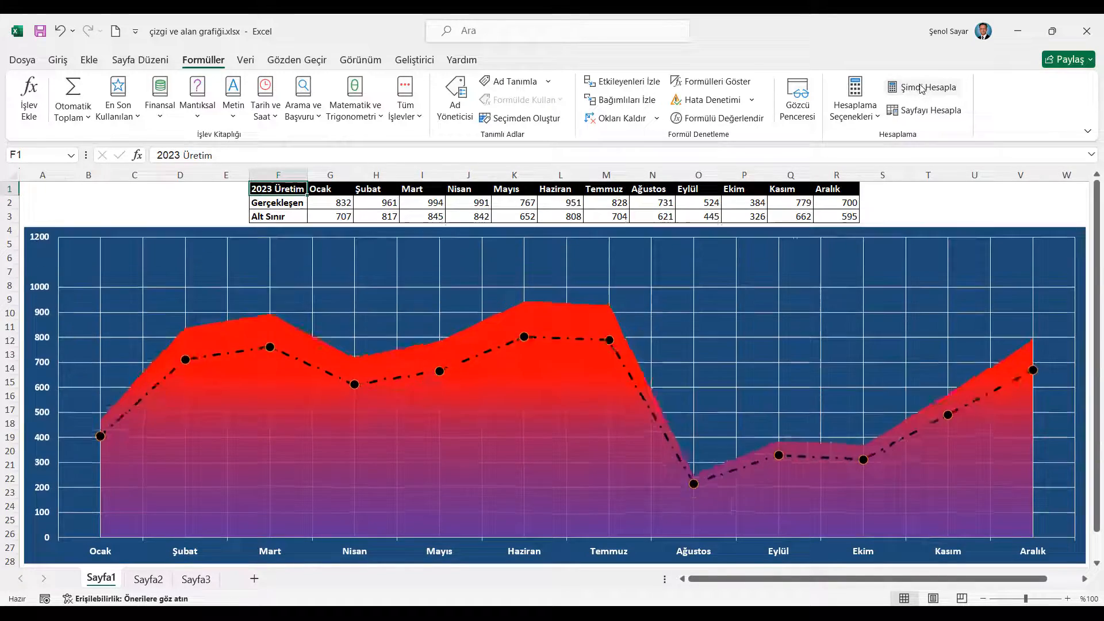
pyautogui.click(922, 87)
pyautogui.click(921, 88)
pyautogui.click(922, 88)
pyautogui.click(921, 87)
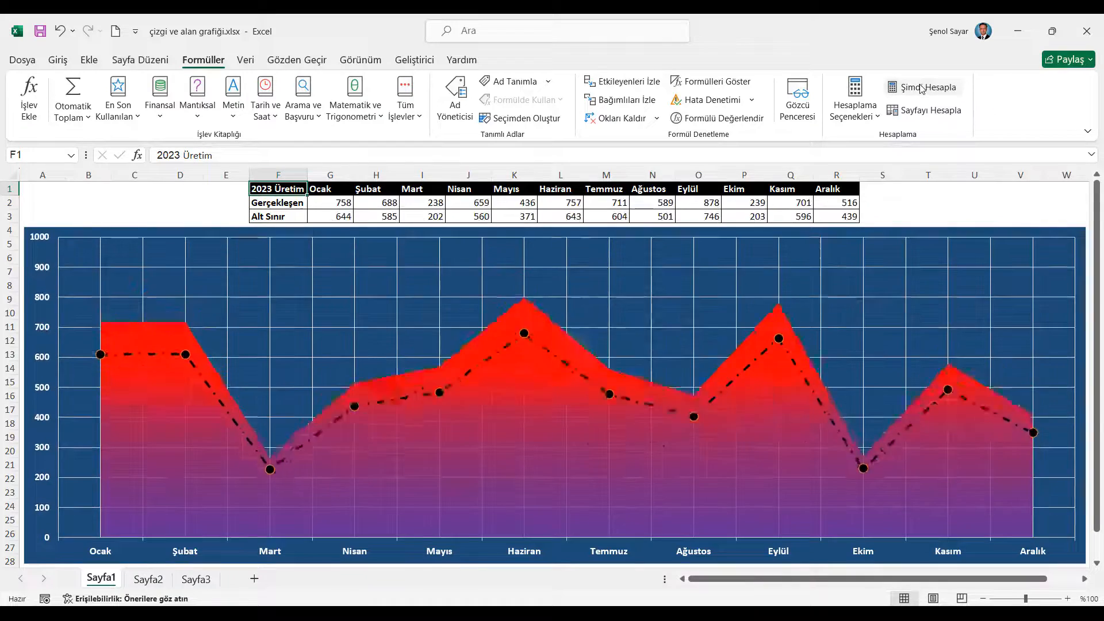
pyautogui.click(922, 87)
pyautogui.click(922, 87)
pyautogui.click(922, 87)
pyautogui.click(922, 87)
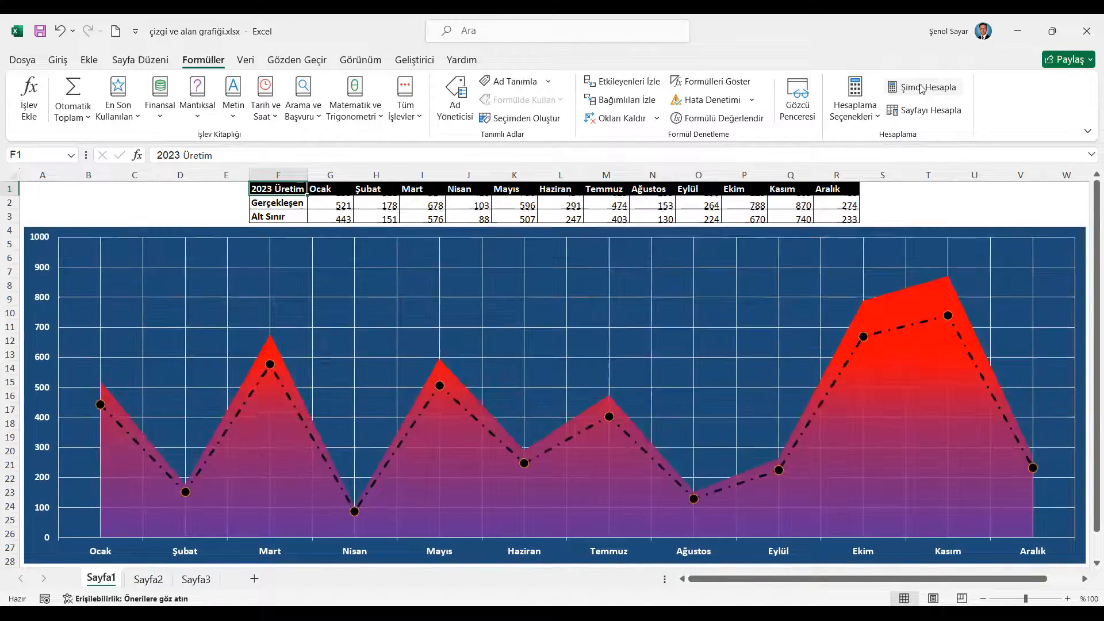
pyautogui.click(922, 87)
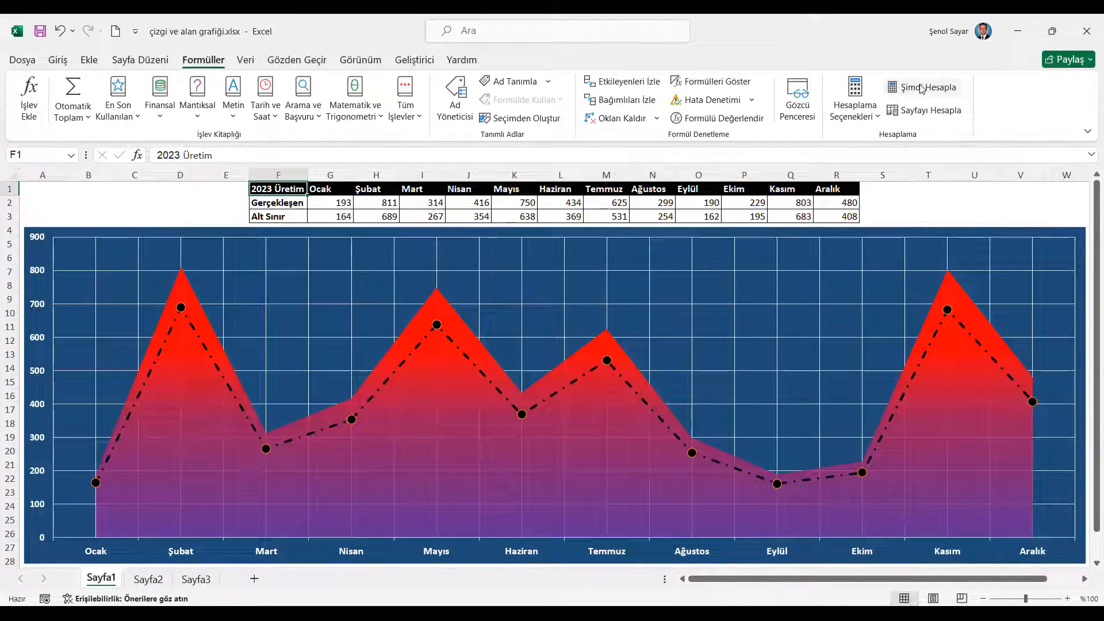
# - Copy rows 1 to 3 of Sayfa1 and paste only their values into Sayfa2 starting at A1
pyautogui.moveTo(9, 189); pyautogui.dragTo(9, 216)
pyautogui.click(58, 60)
pyautogui.click(55, 99)
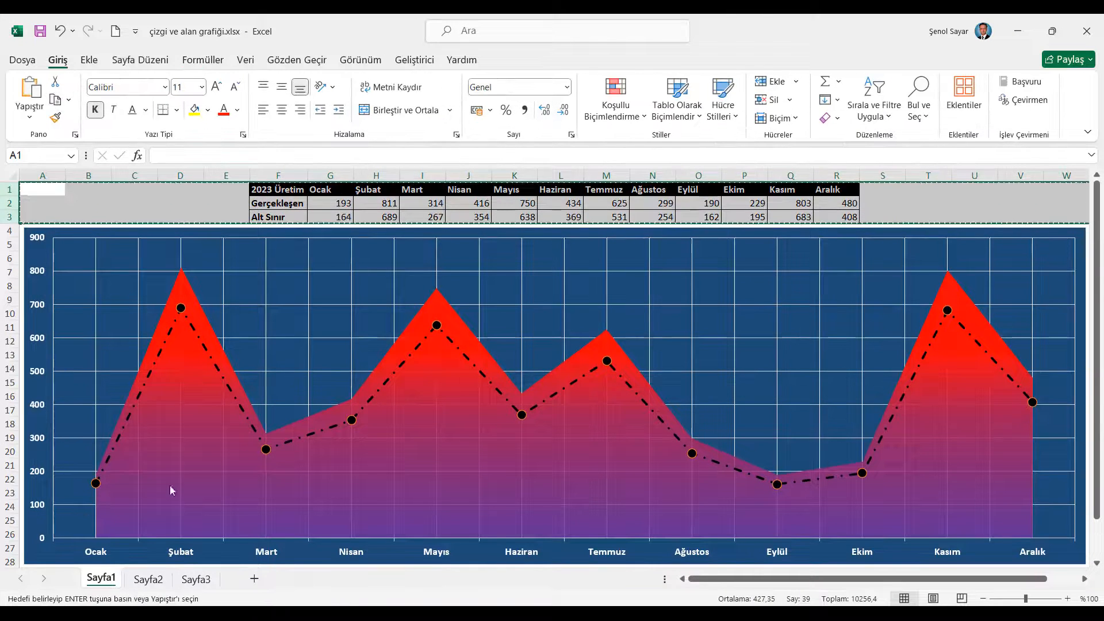
pyautogui.click(148, 578)
pyautogui.rightClick(35, 189)
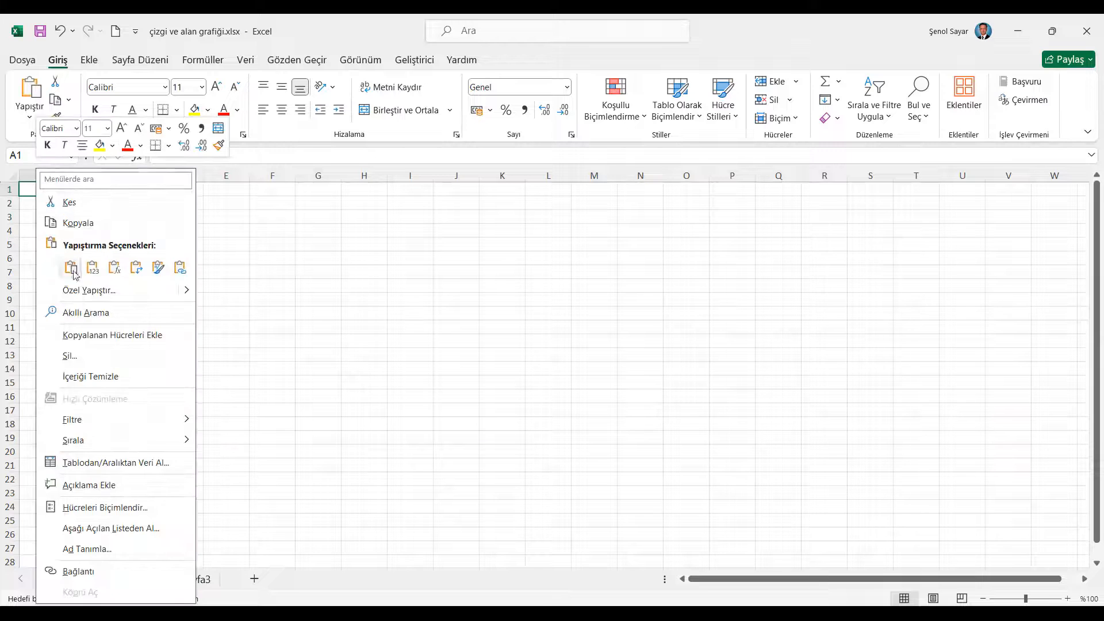
pyautogui.click(76, 288)
pyautogui.click(43, 262)
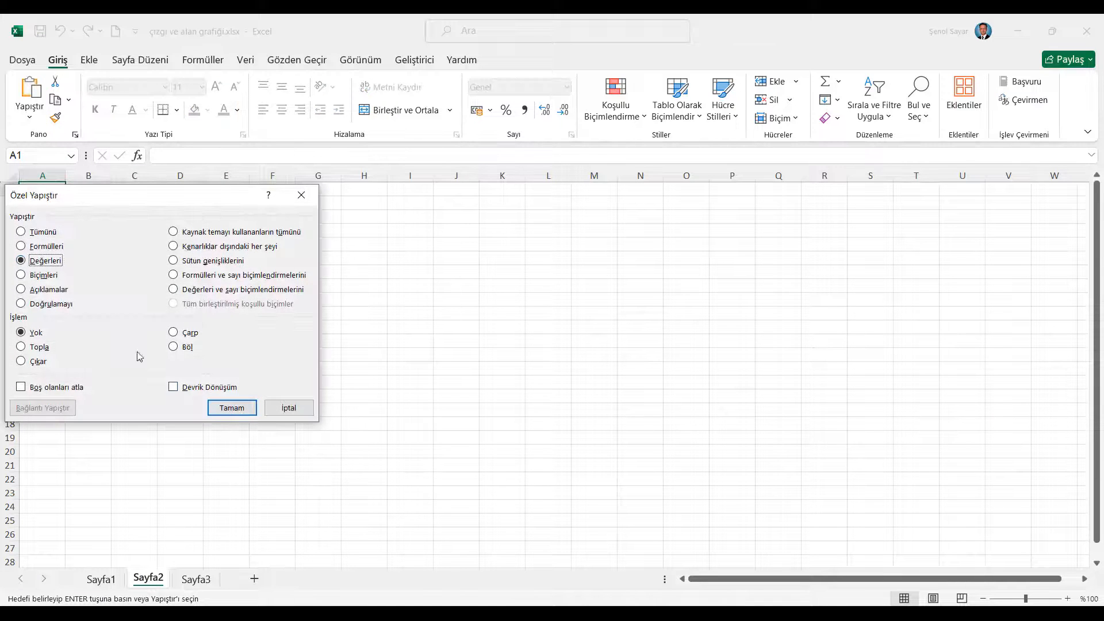
pyautogui.click(232, 408)
# - Paste only the formats of the copied rows onto the same range starting at A1 on Sayfa2
pyautogui.rightClick(40, 194)
pyautogui.click(88, 315)
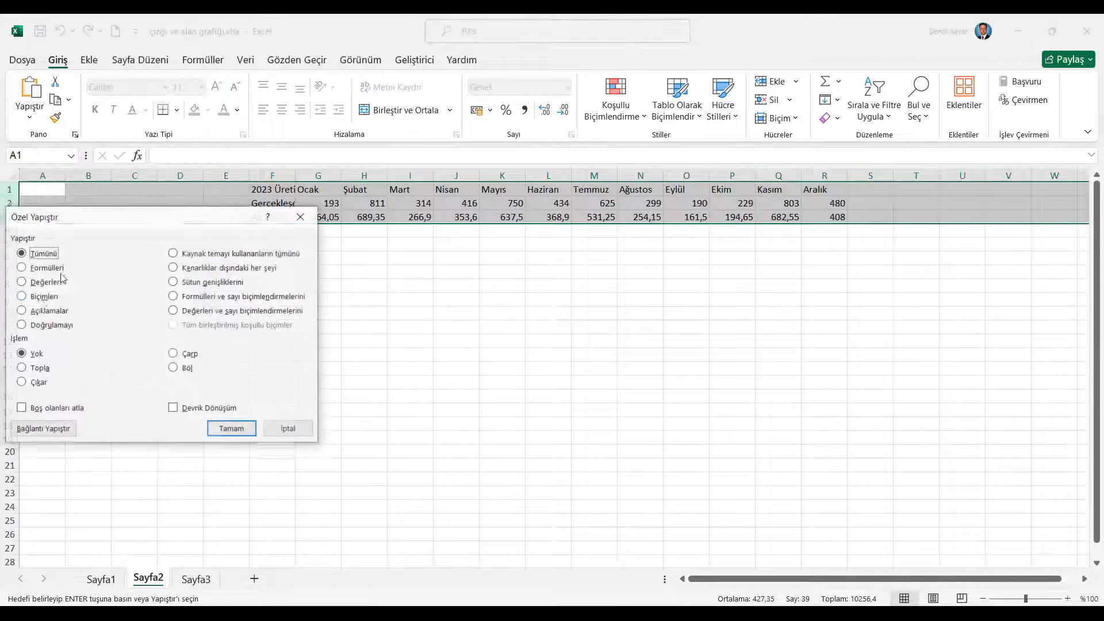
pyautogui.click(41, 294)
pyautogui.click(230, 428)
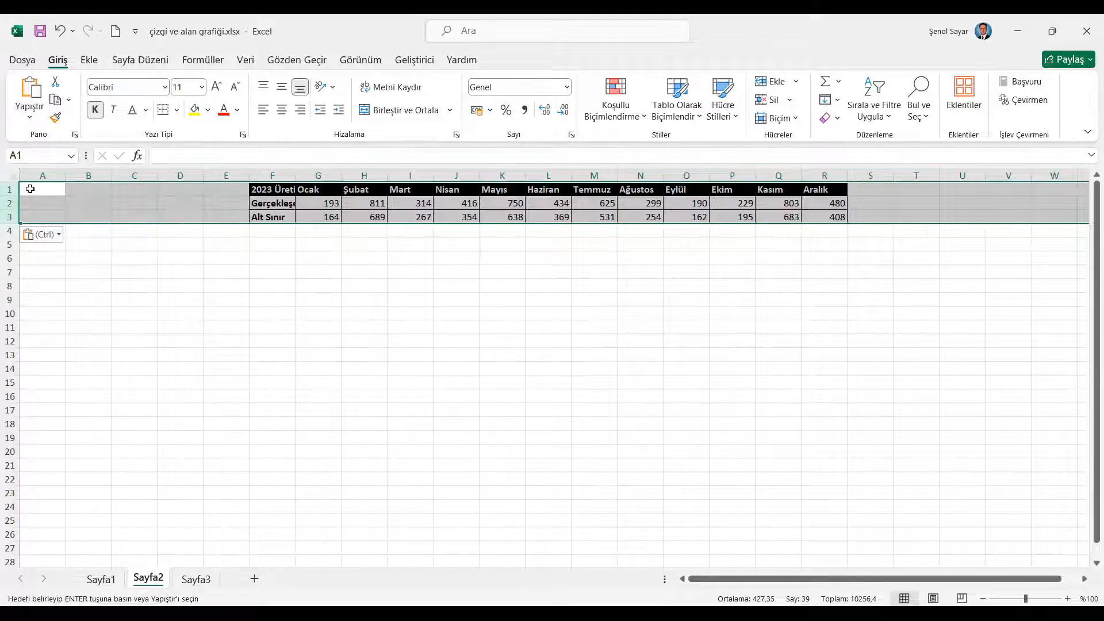
# - Autofit the width of all columns on Sayfa2 to their contents
pyautogui.click(9, 173)
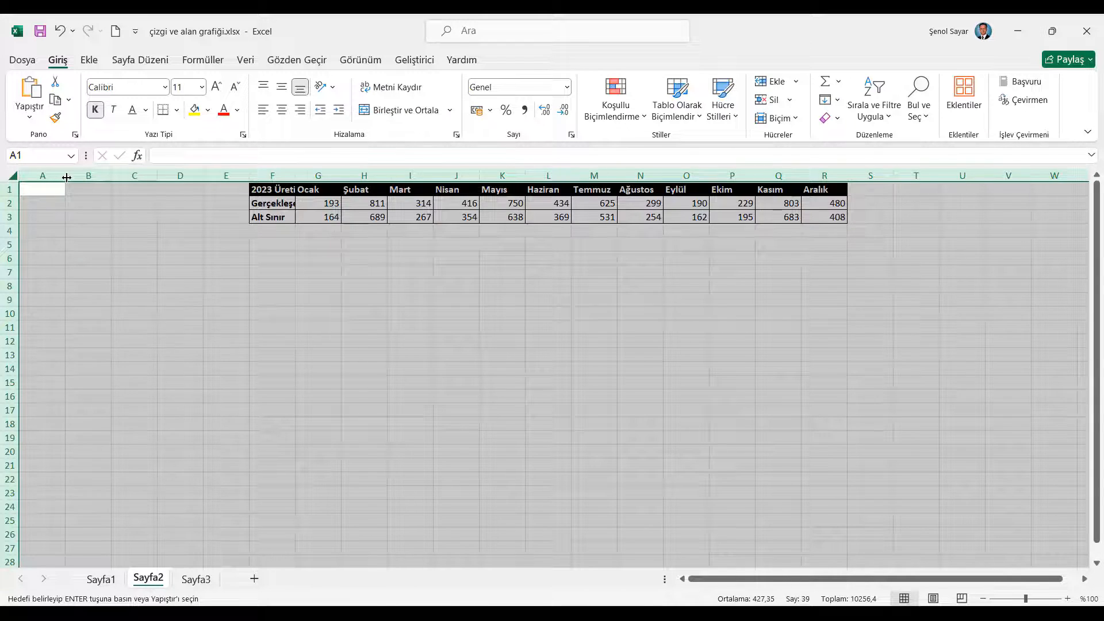
pyautogui.doubleClick(67, 177)
pyautogui.click(290, 190)
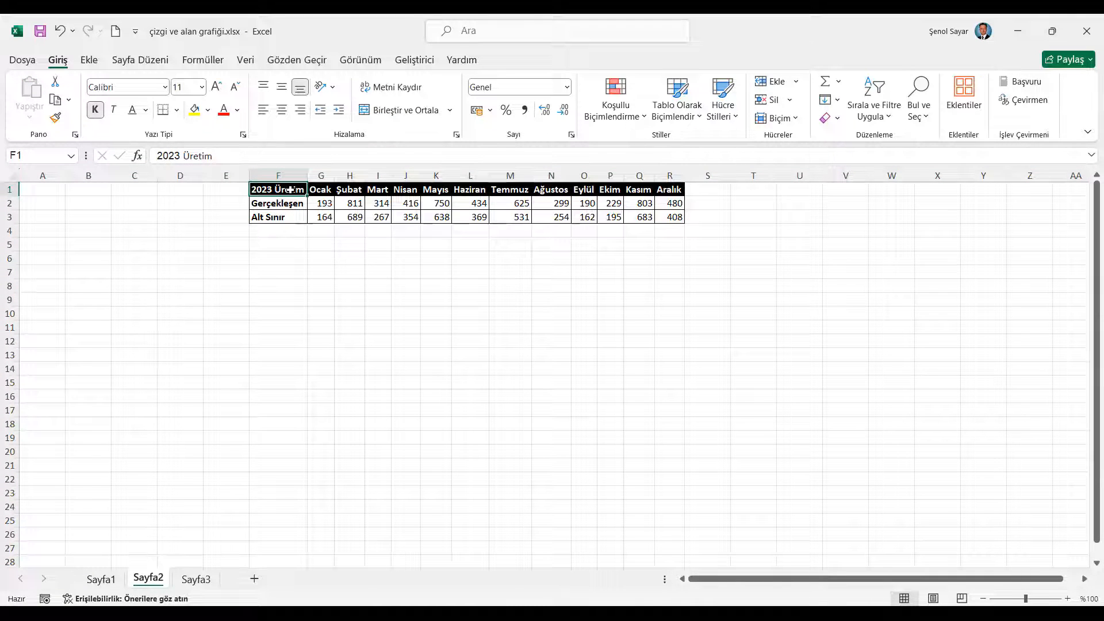
# - Widen month columns G to R to one equal width and hide the gridlines on Sayfa2
pyautogui.moveTo(322, 175); pyautogui.dragTo(670, 176)
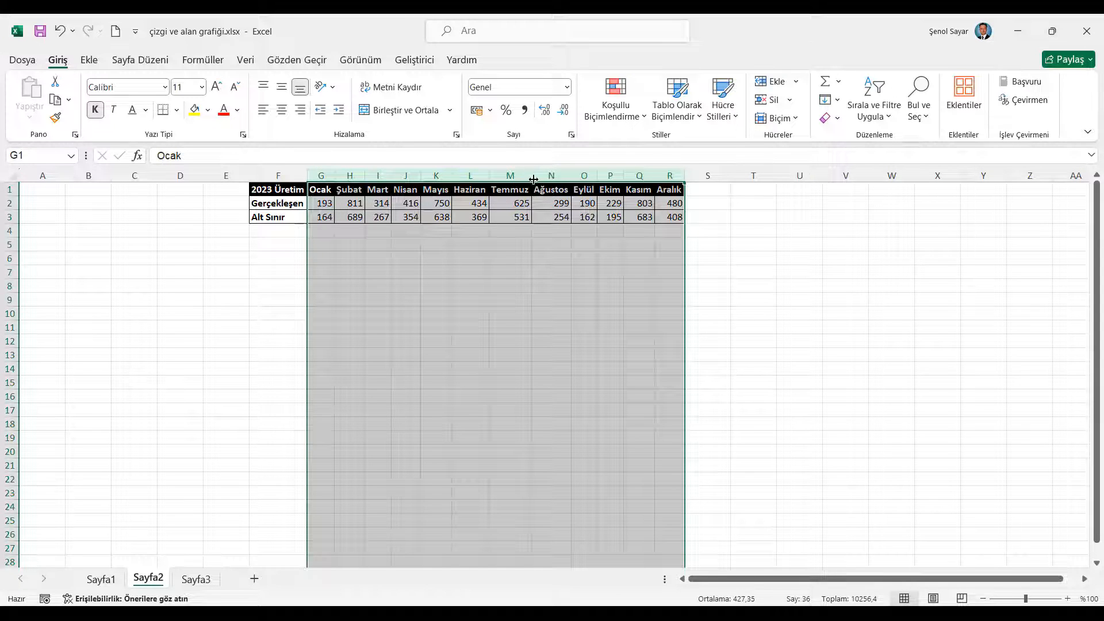
pyautogui.moveTo(533, 175); pyautogui.dragTo(535, 199)
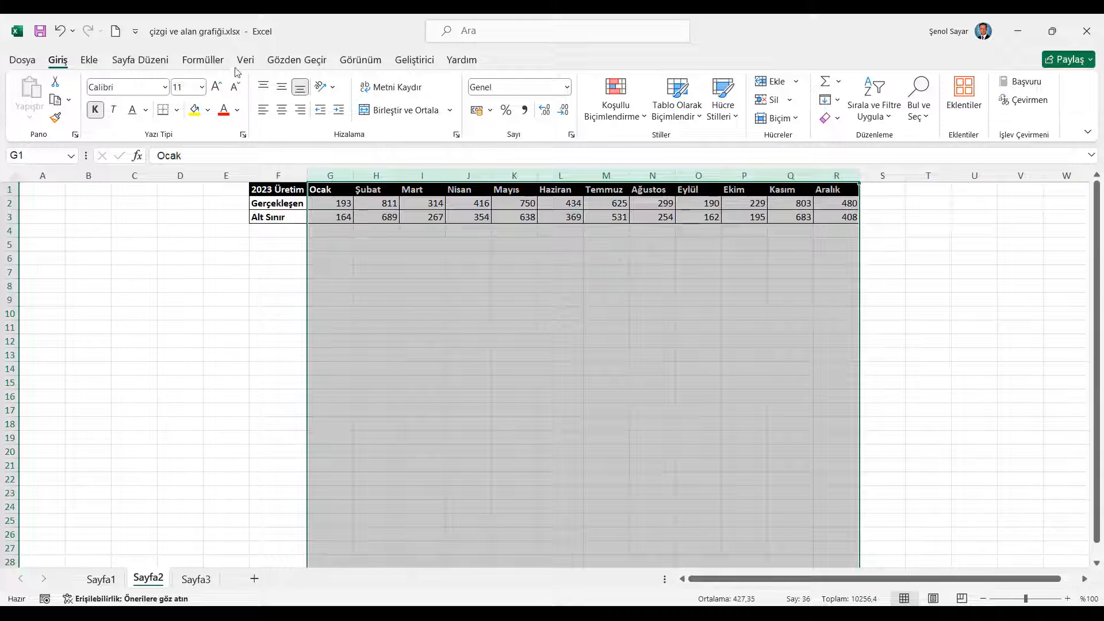
pyautogui.click(360, 60)
pyautogui.click(191, 100)
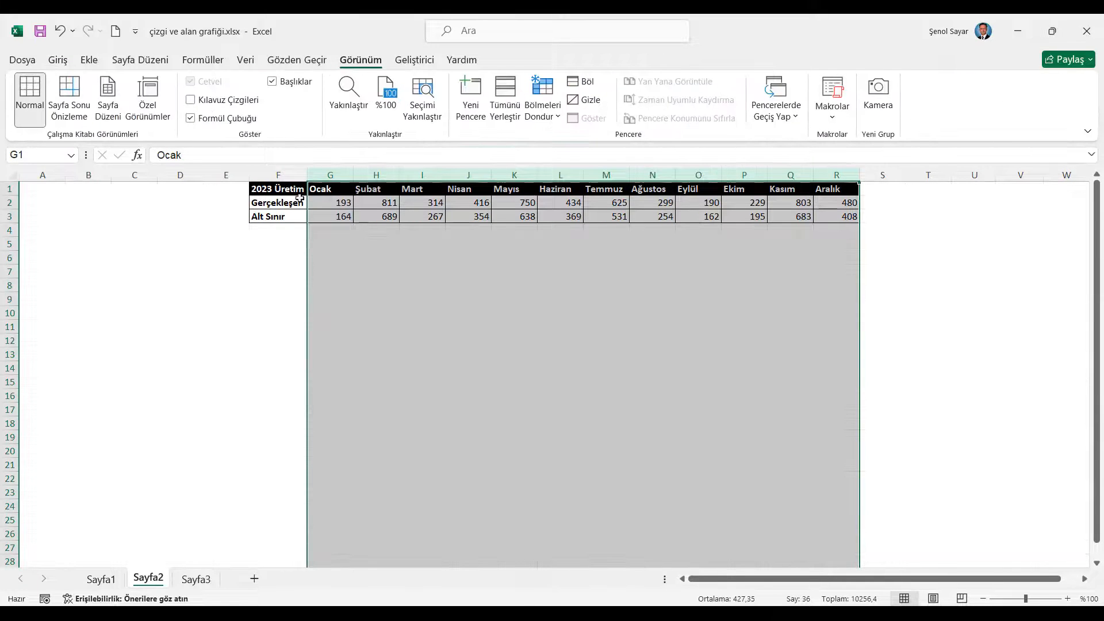
# - Insert a 2-D line chart with markers from the production table in F1:R3
pyautogui.moveTo(282, 189); pyautogui.dragTo(830, 218)
pyautogui.click(89, 60)
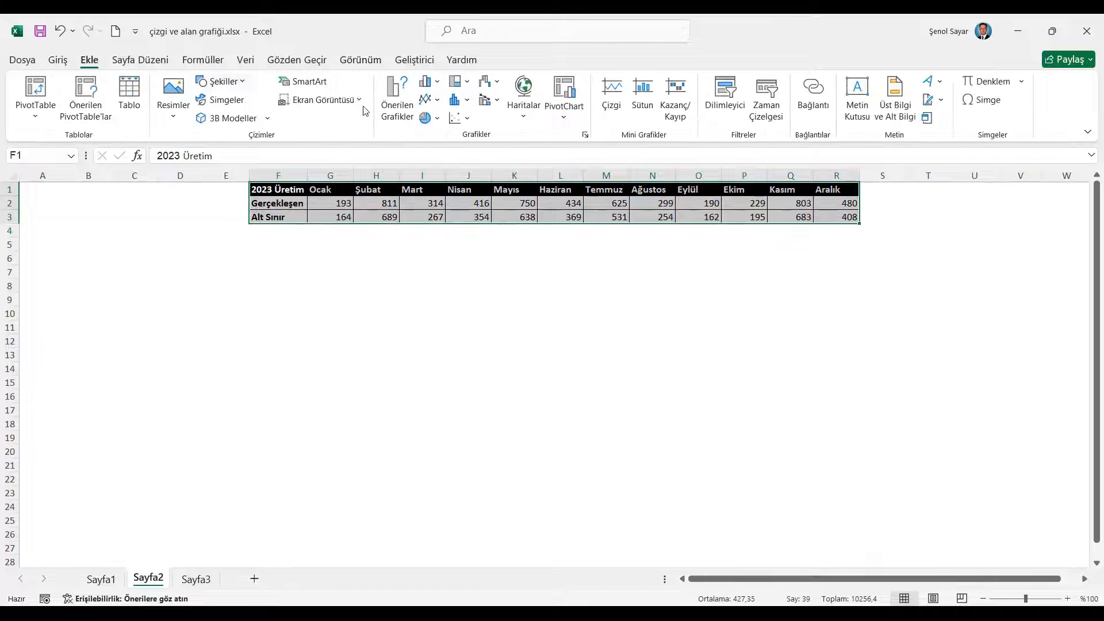
pyautogui.click(439, 102)
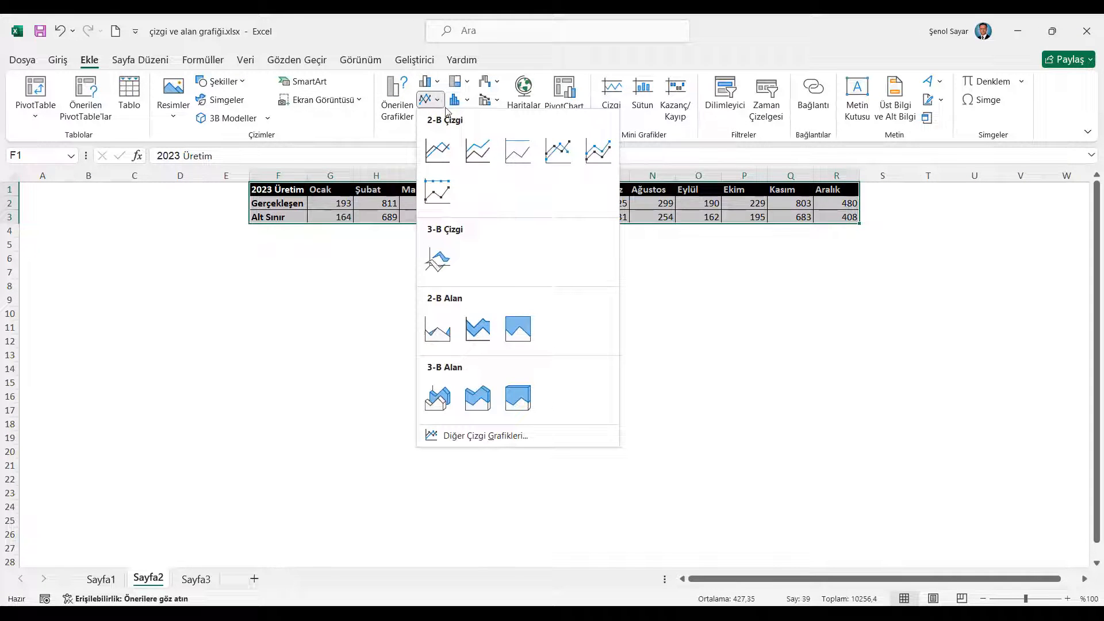
pyautogui.click(561, 153)
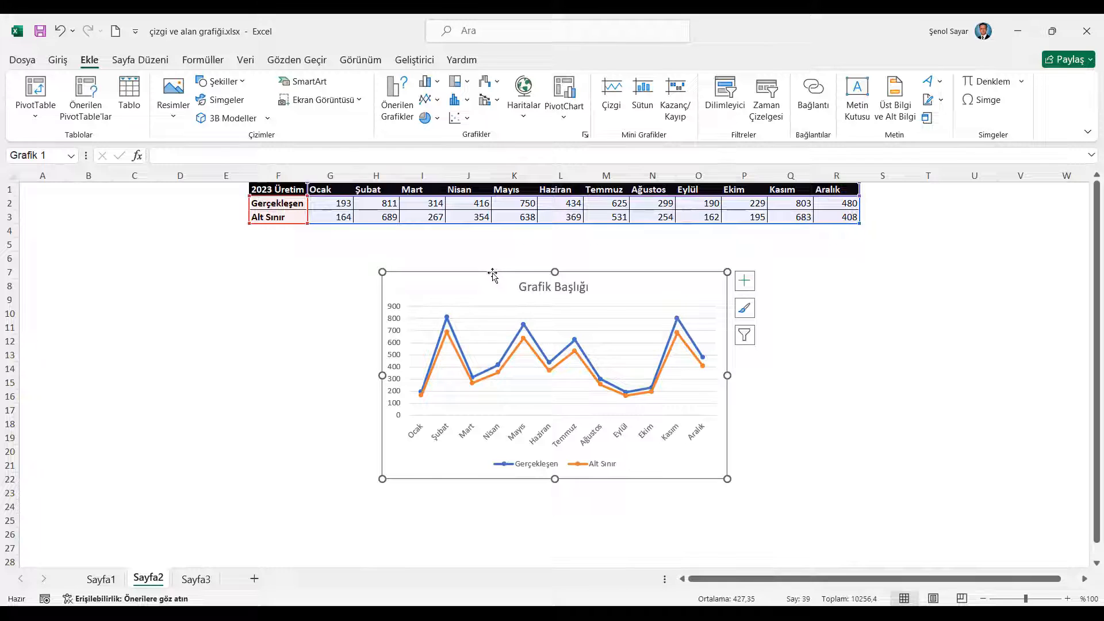
# - Move the chart below the table and enlarge it to span roughly columns C to V and rows 5 to 25
pyautogui.moveTo(494, 276); pyautogui.dragTo(183, 258)
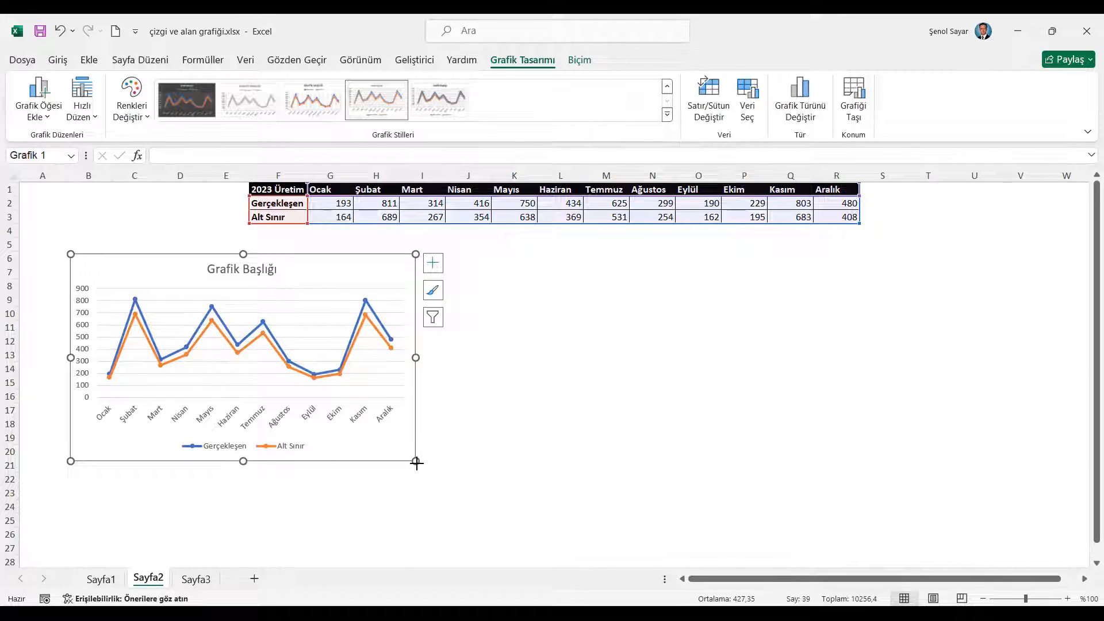
pyautogui.moveTo(416, 461); pyautogui.dragTo(1062, 541)
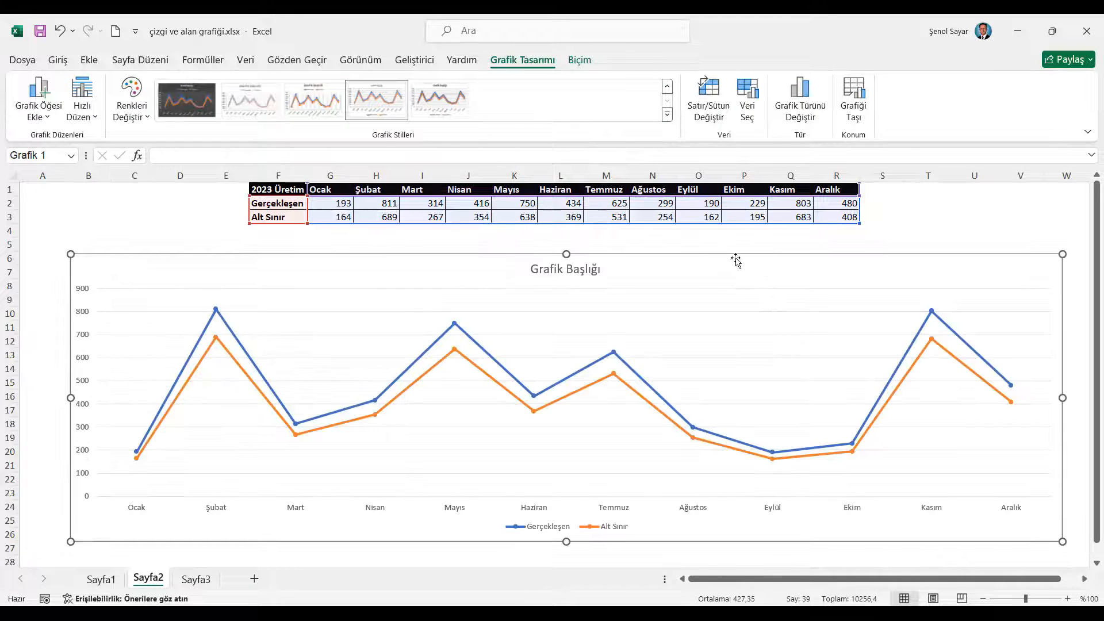
pyautogui.moveTo(736, 260)
pyautogui.mouseDown()
pyautogui.moveTo(751, 259)
pyautogui.moveTo(735, 249)
pyautogui.mouseUp()
# - Remove the chart title from the line chart
pyautogui.click(51, 255)
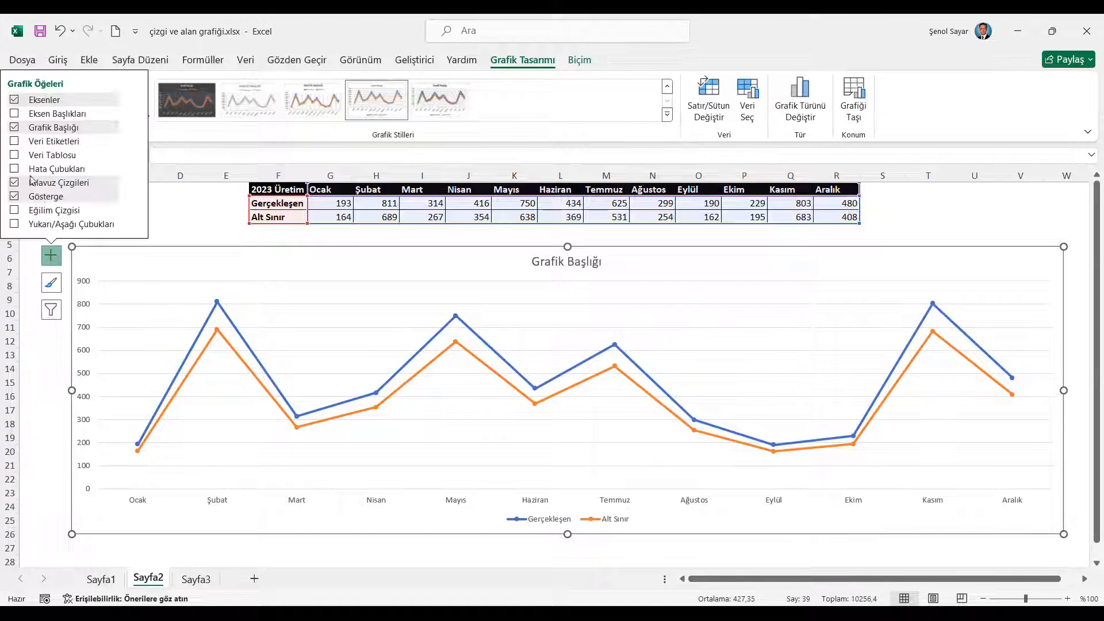
pyautogui.click(14, 127)
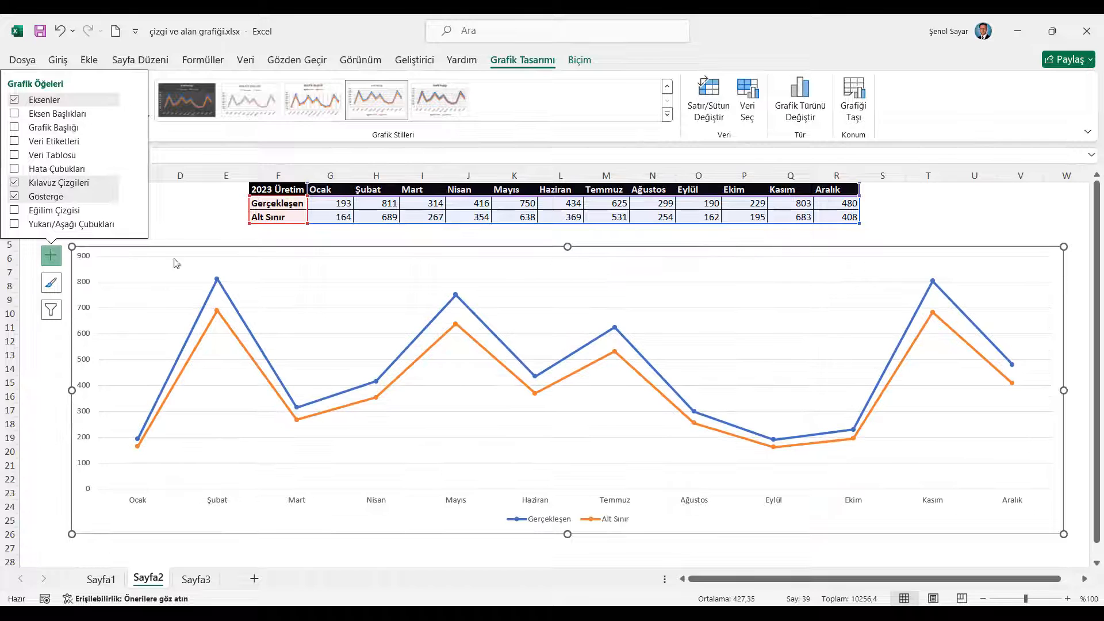
pyautogui.click(272, 187)
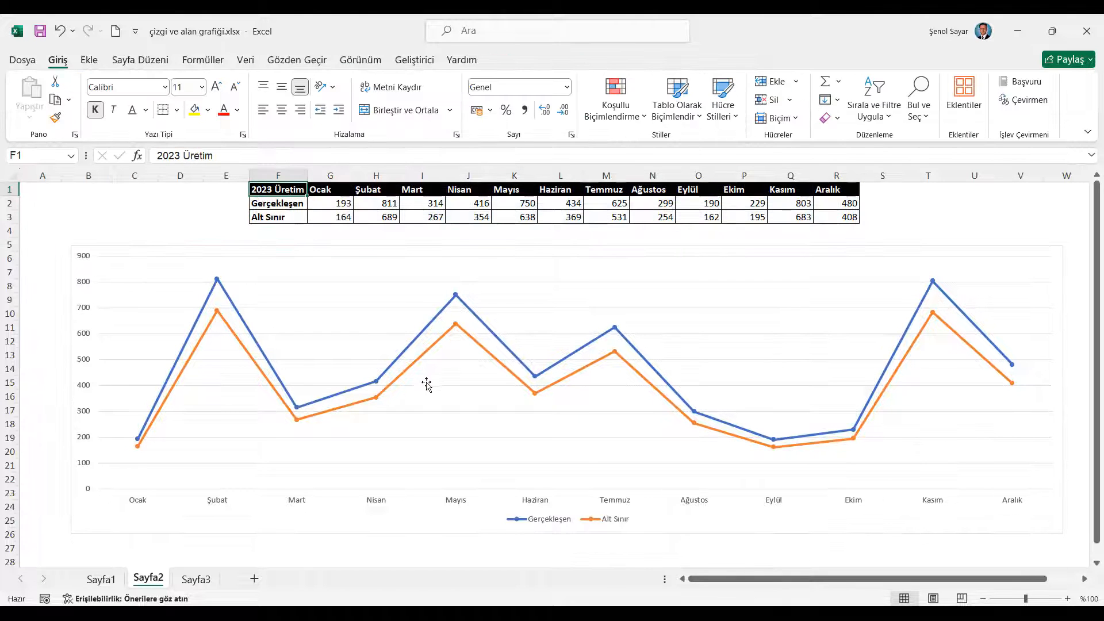
# - Format the Alt Sınır series line as a solid line in black
pyautogui.click(415, 365)
pyautogui.rightClick(415, 364)
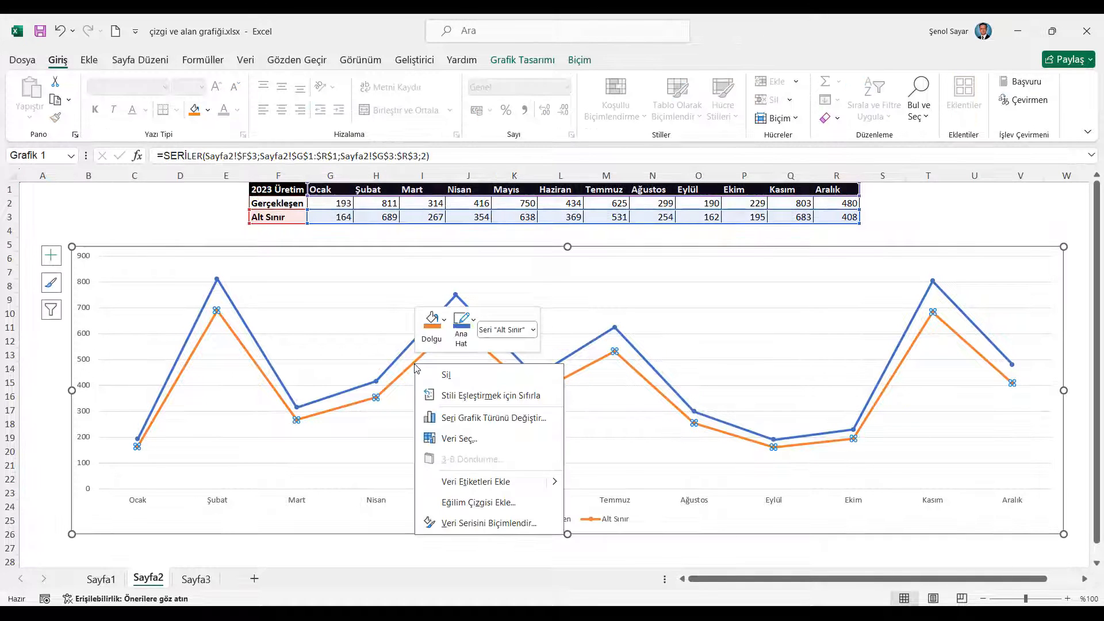
pyautogui.click(464, 524)
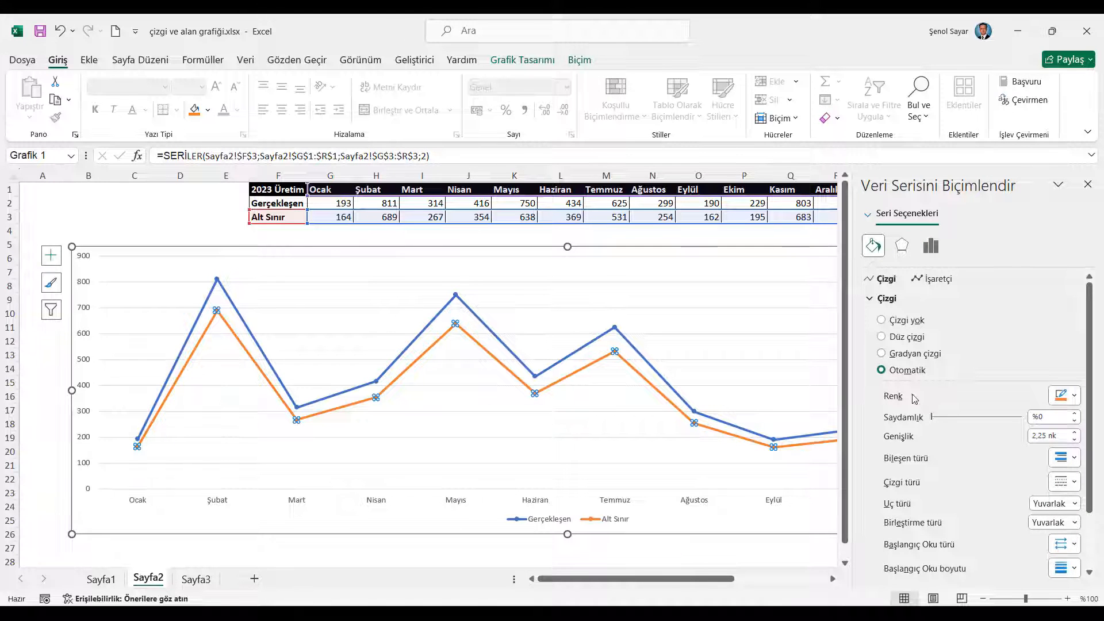
pyautogui.click(900, 338)
pyautogui.click(1074, 396)
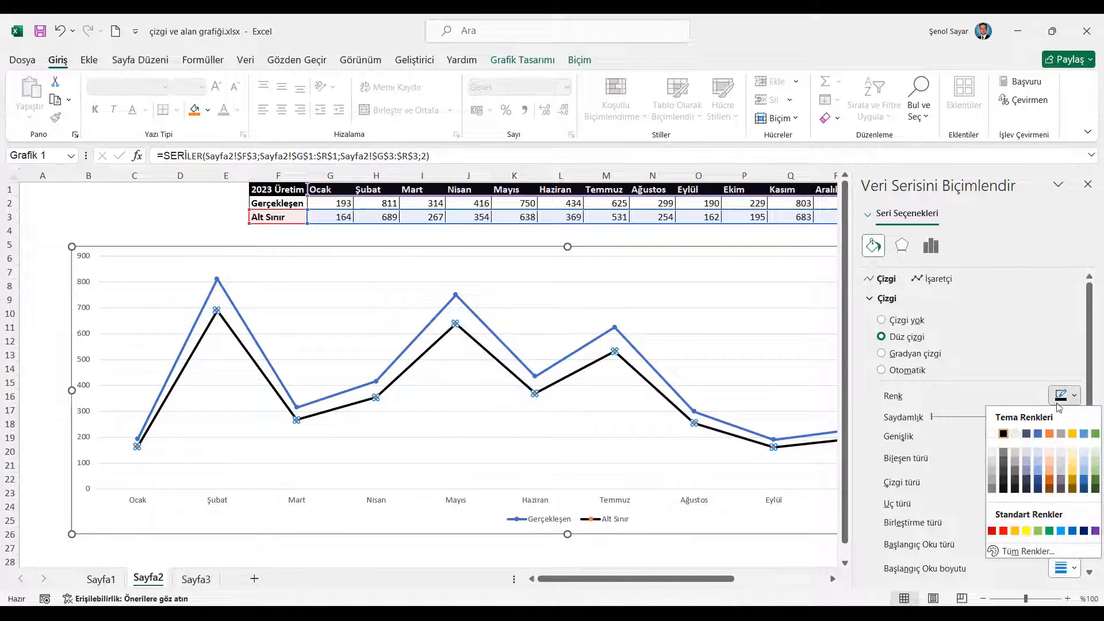
pyautogui.click(1011, 435)
# - Set the Alt Sınır line width to 2,5 nk and its dash type to a dash-dot pattern
pyautogui.scroll(-1, 1071, 411)
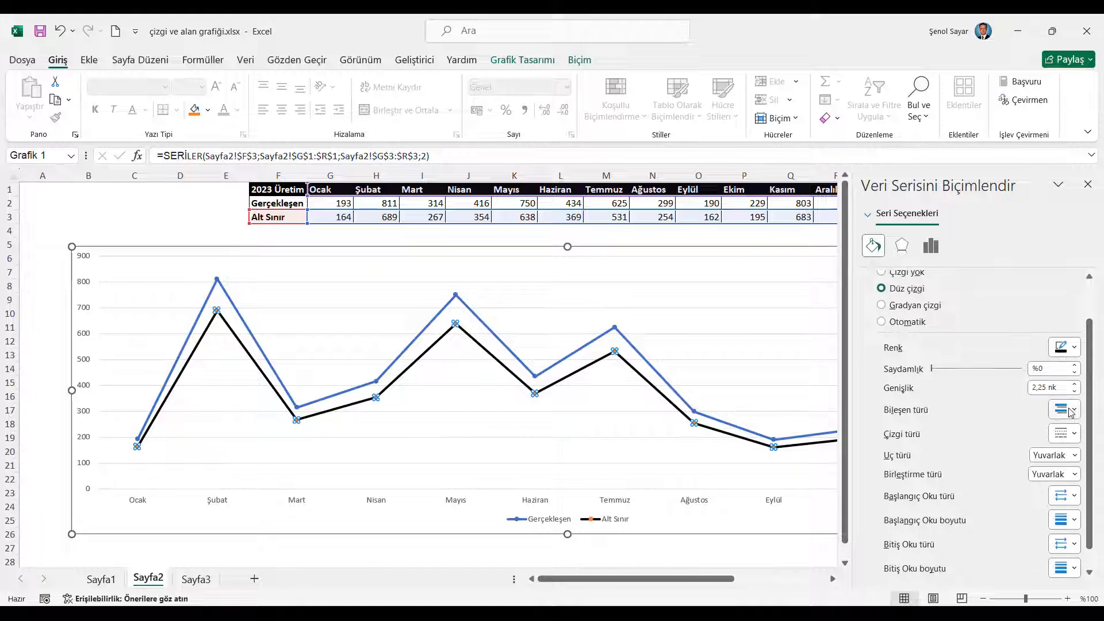
pyautogui.click(1075, 383)
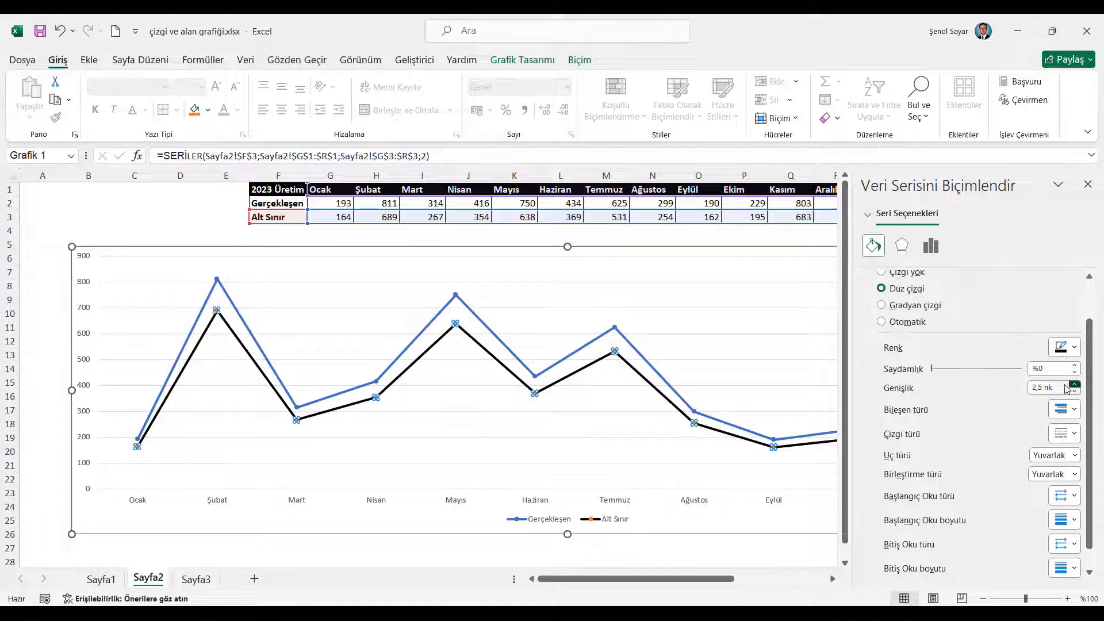
pyautogui.click(1073, 434)
pyautogui.click(1064, 497)
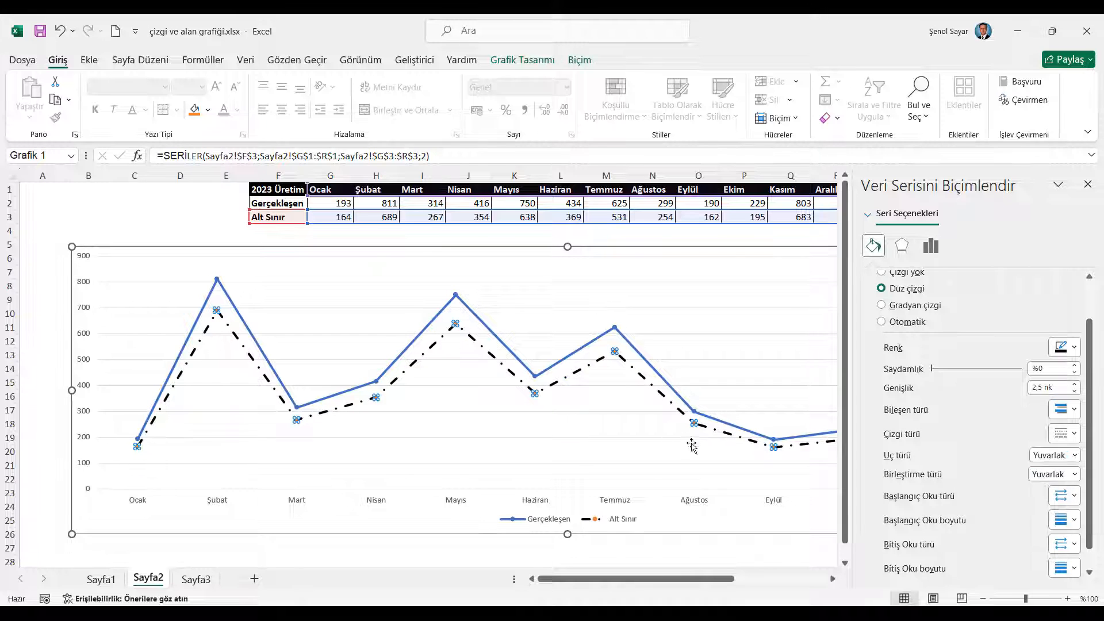
# - Switch the Alt Sınır series to built-in round markers and enlarge them
pyautogui.scroll(1, 1098, 311)
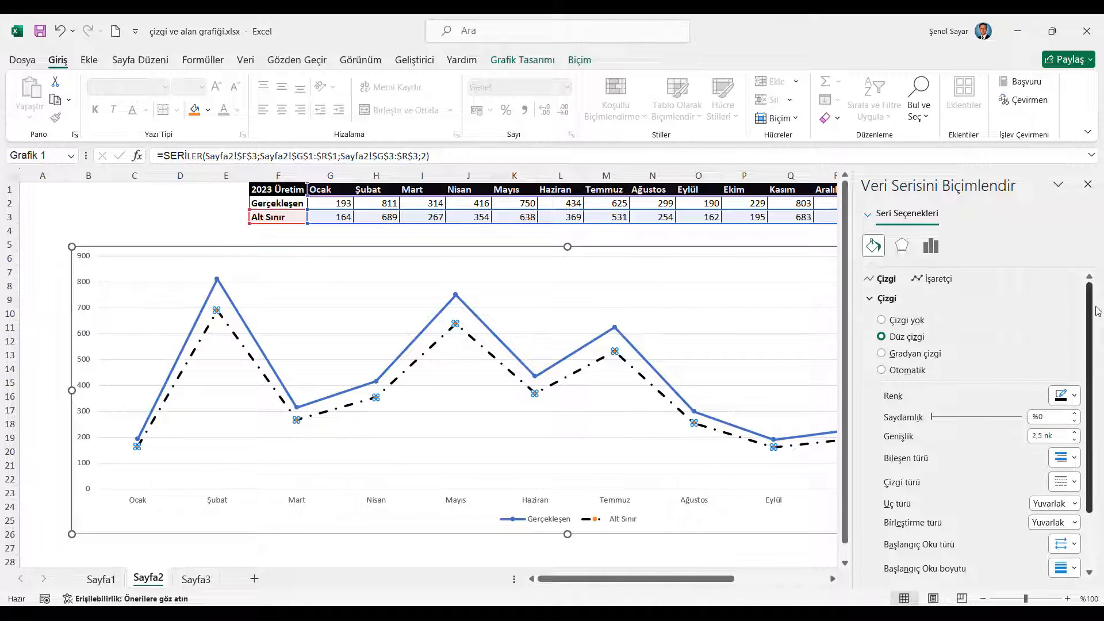
pyautogui.click(927, 280)
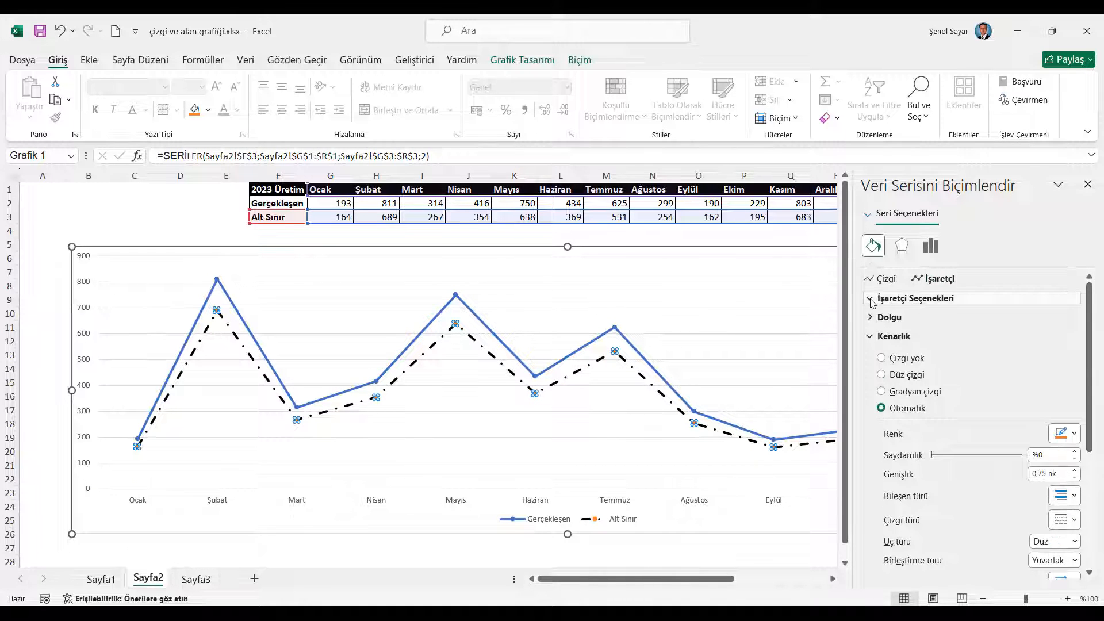
pyautogui.click(916, 363)
pyautogui.click(956, 387)
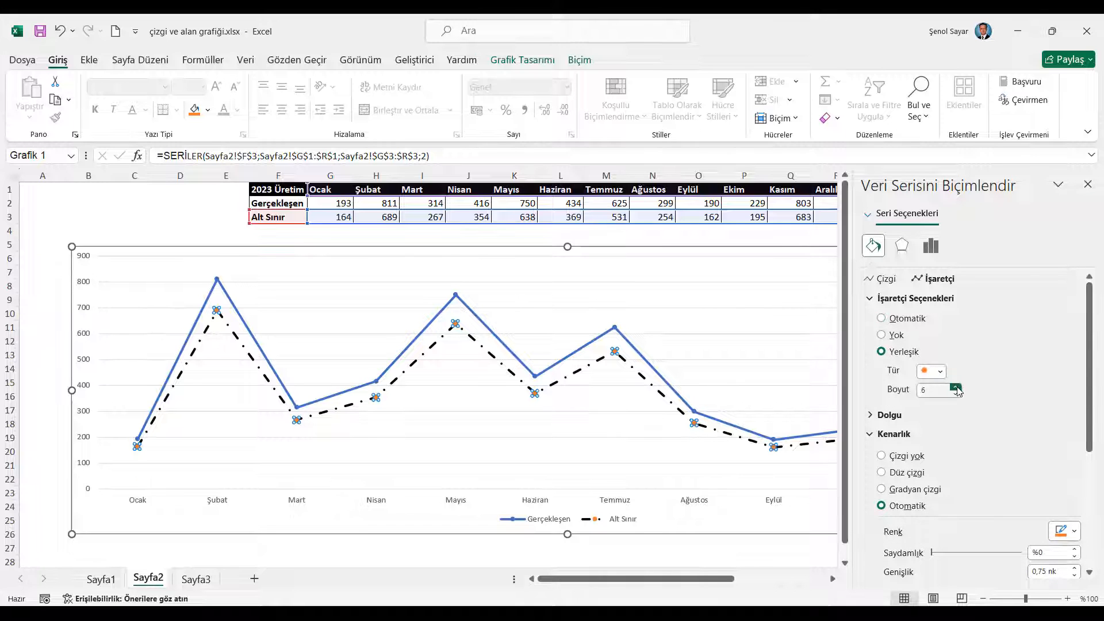
pyautogui.click(1087, 184)
pyautogui.click(283, 195)
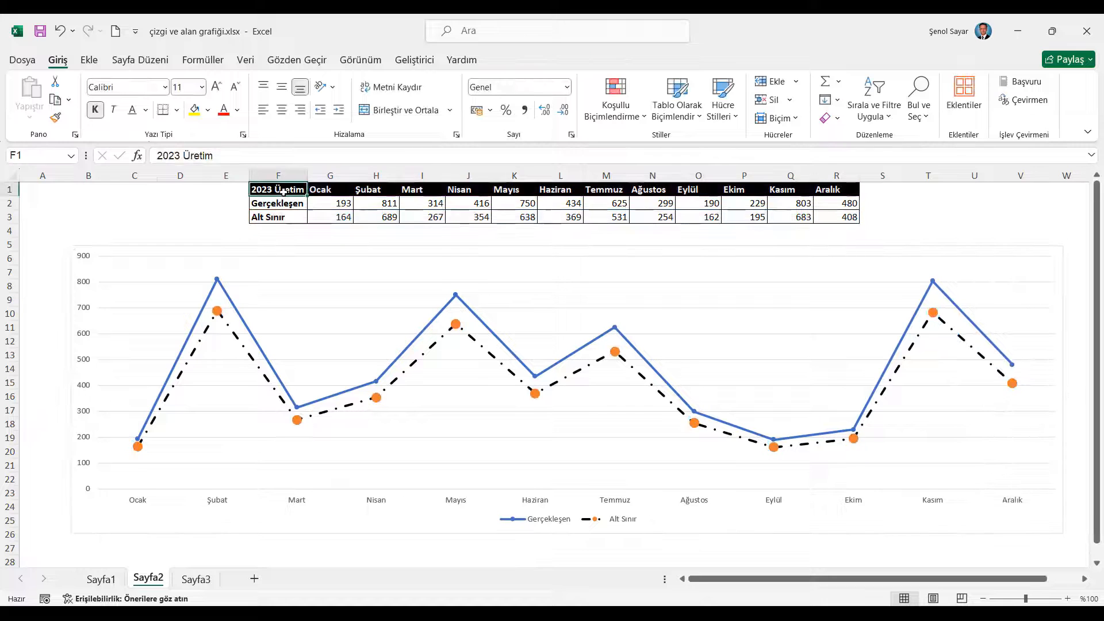
# - Give the Alt Sınır series markers a solid fill (Düz dolgu) in black
pyautogui.click(615, 351)
pyautogui.rightClick(617, 350)
pyautogui.click(678, 508)
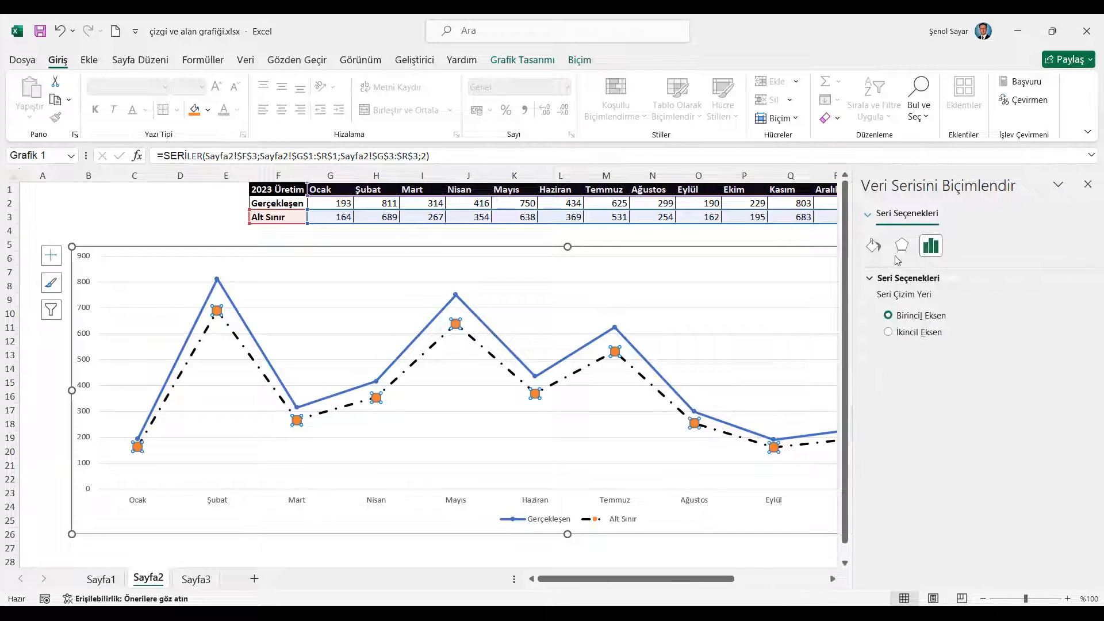
pyautogui.click(873, 247)
pyautogui.click(932, 279)
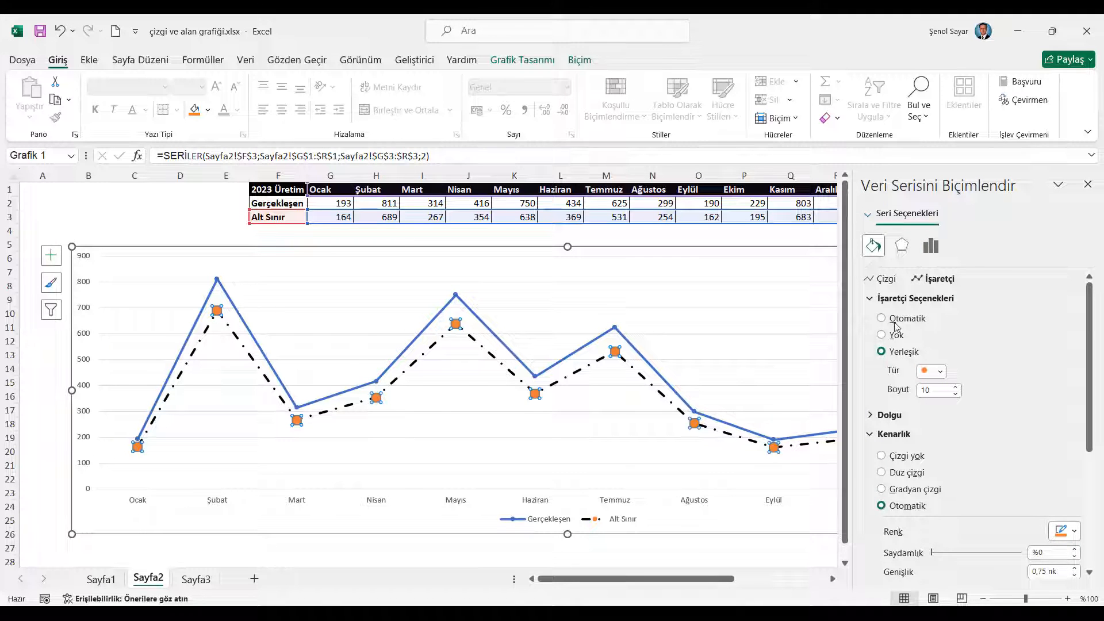
pyautogui.click(941, 372)
pyautogui.click(941, 371)
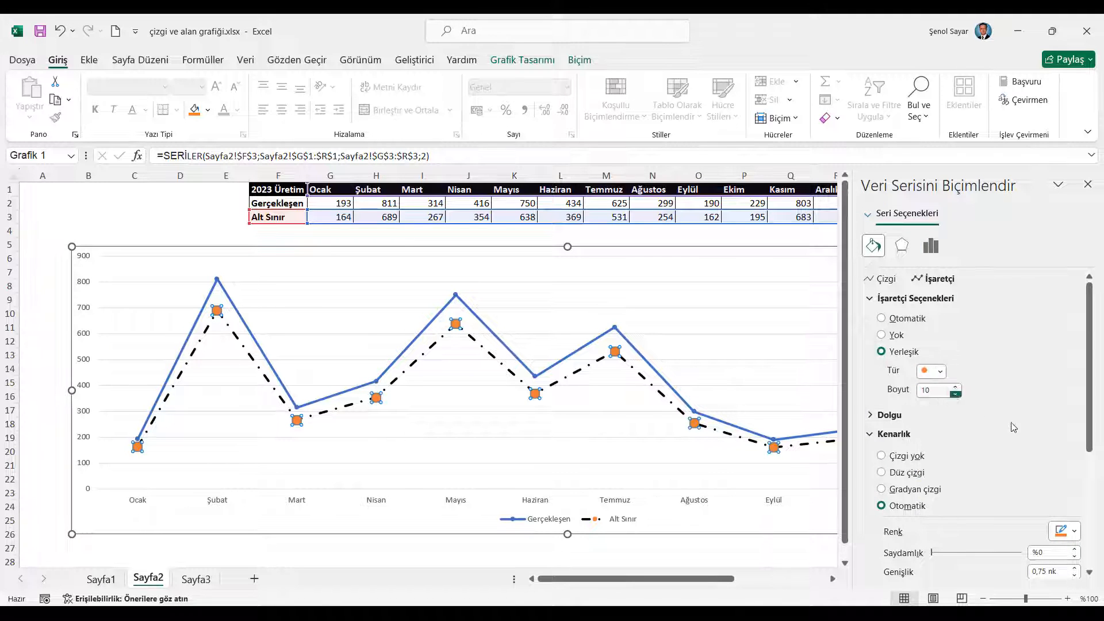
pyautogui.click(869, 415)
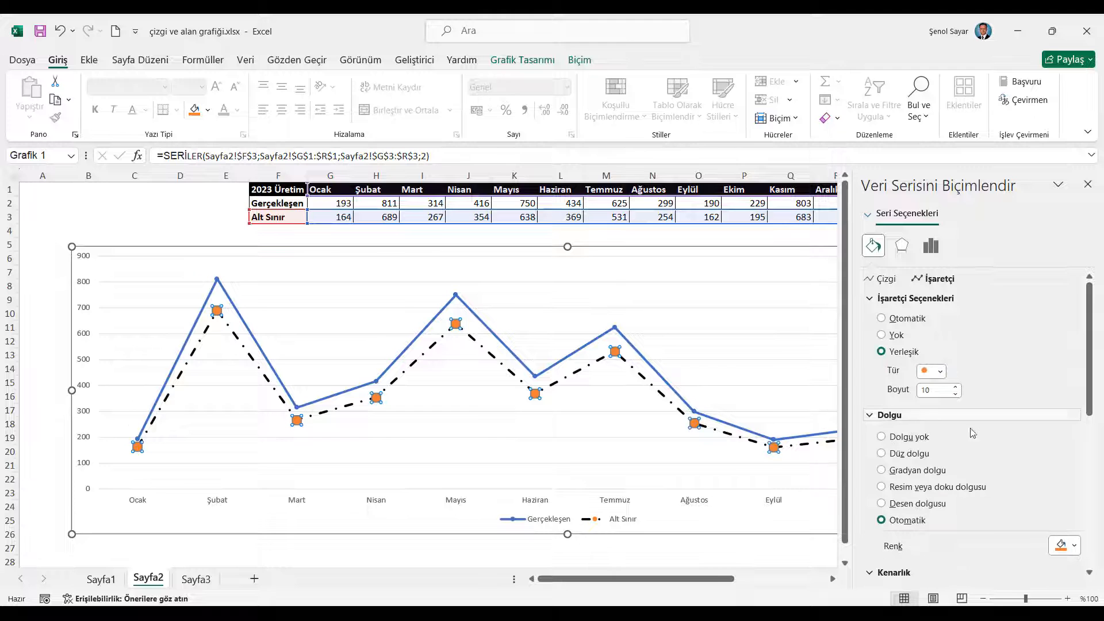
pyautogui.click(914, 454)
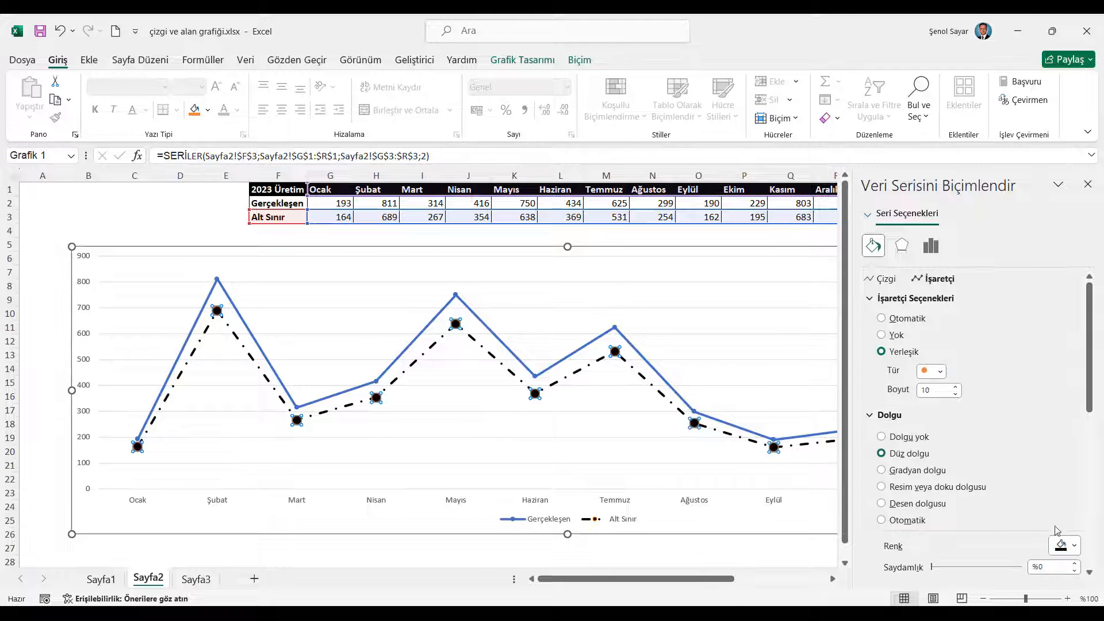
pyautogui.click(1087, 184)
pyautogui.click(279, 189)
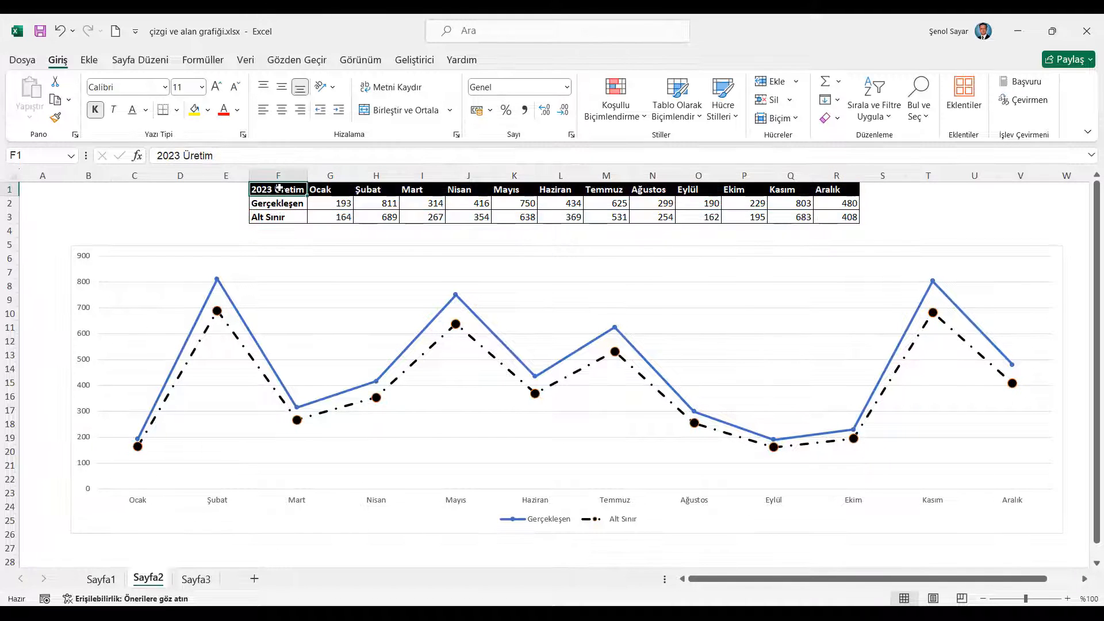
# - Set the border of the Alt Sınır markers to a solid line (Düz çizgi) in black
pyautogui.rightClick(615, 357)
pyautogui.click(679, 511)
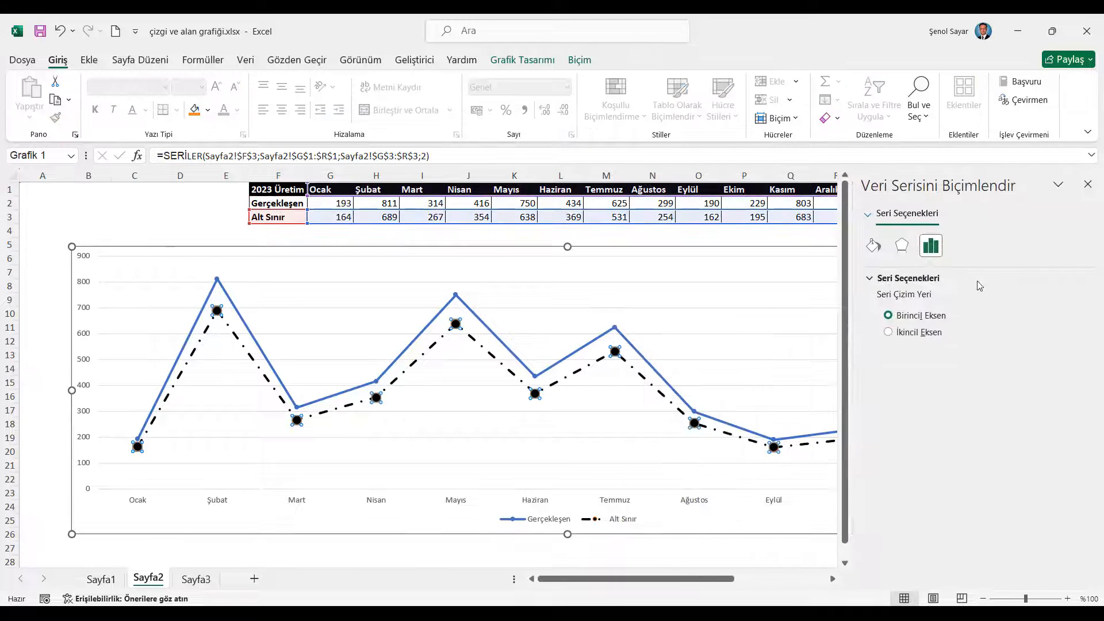
pyautogui.click(873, 246)
pyautogui.scroll(-5, 898, 418)
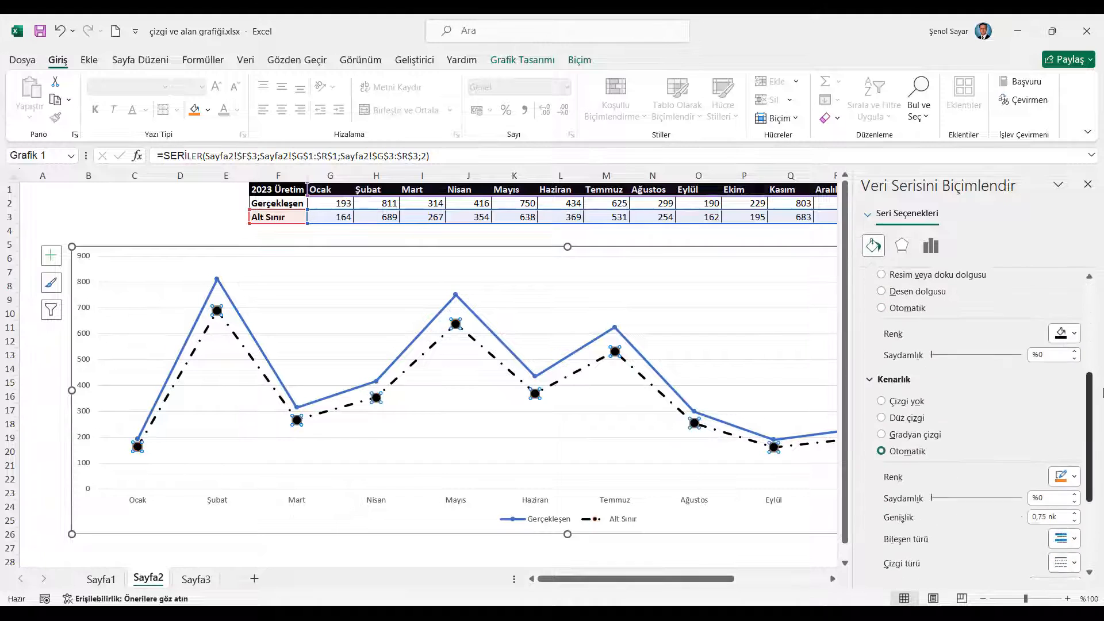
pyautogui.click(899, 419)
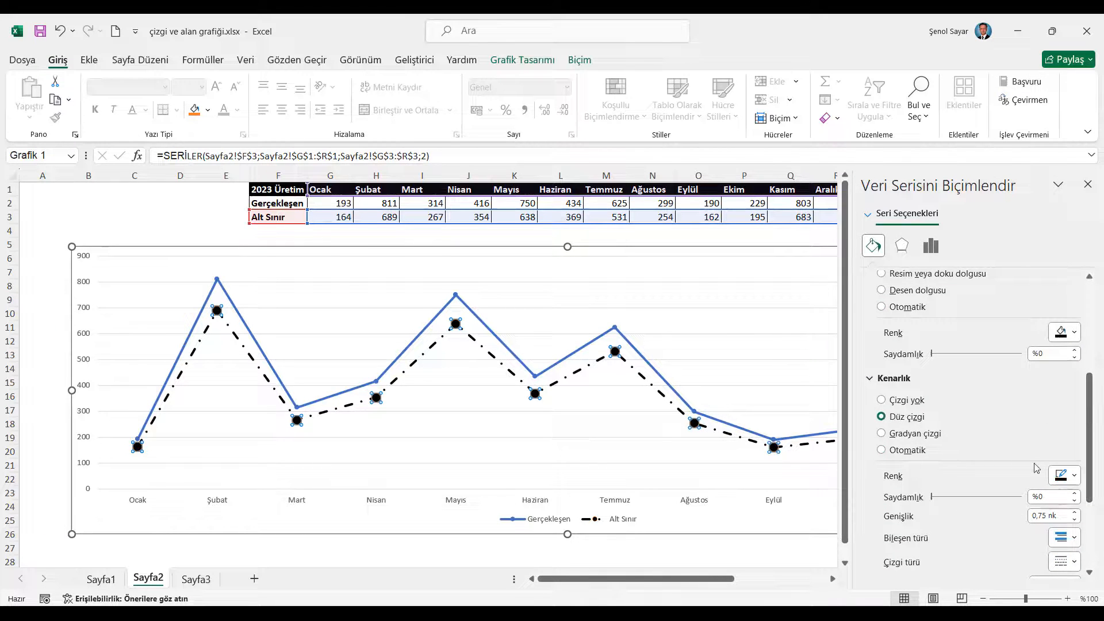
pyautogui.click(1087, 184)
pyautogui.press('Escape')
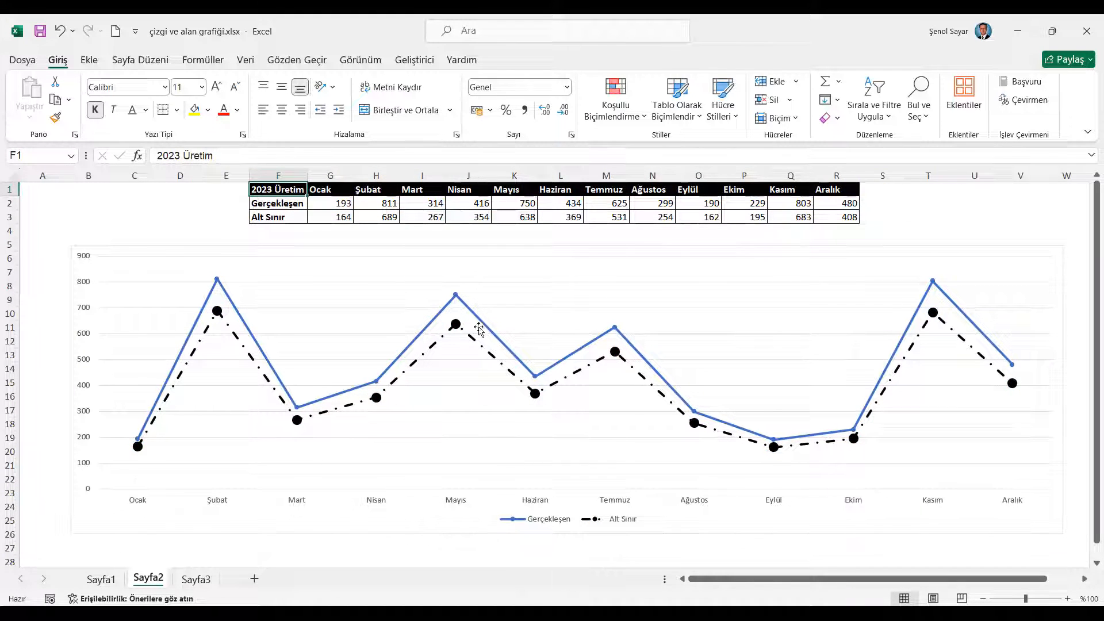
# - Change the chart type of the Gerçekleşen series to a plain area, keeping Alt Sınır as a line with markers
pyautogui.click(485, 325)
pyautogui.rightClick(483, 323)
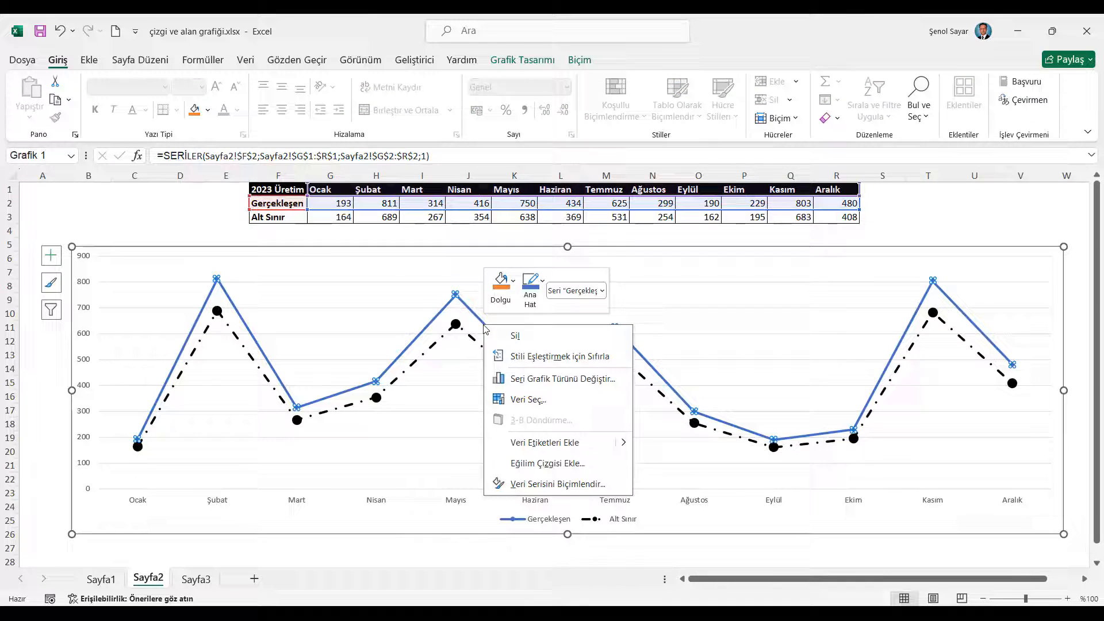
pyautogui.click(529, 378)
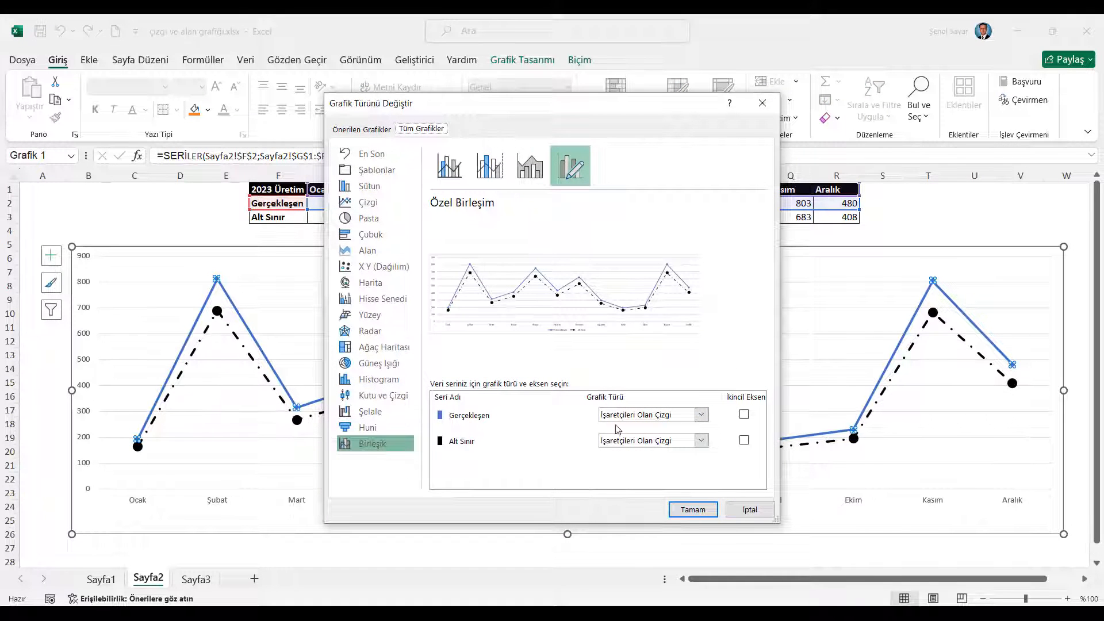
pyautogui.click(702, 415)
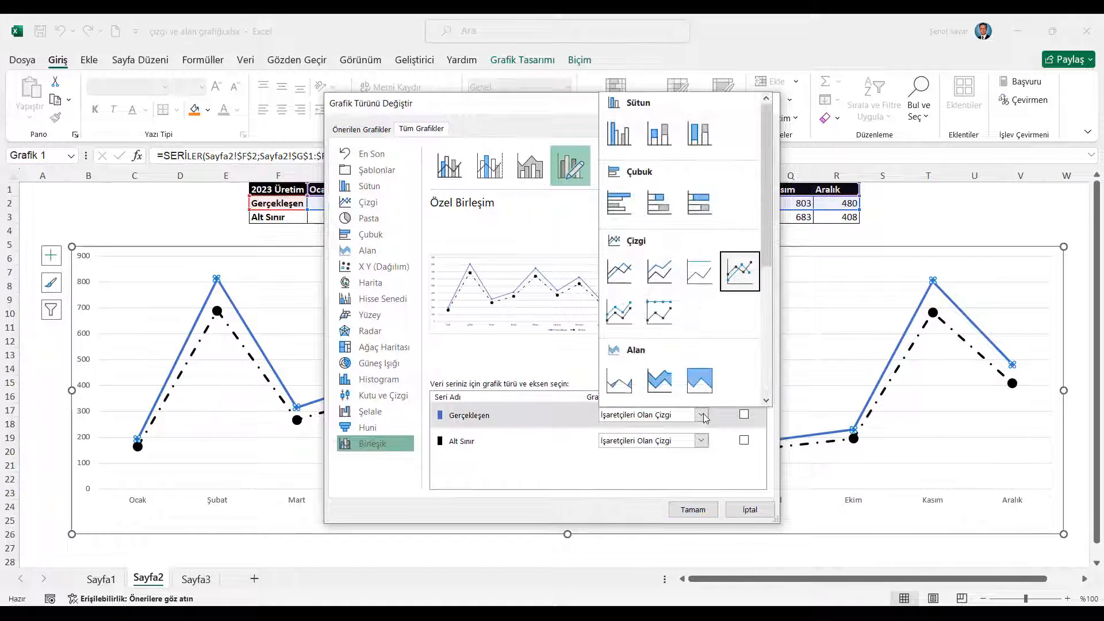
pyautogui.click(628, 387)
pyautogui.click(692, 509)
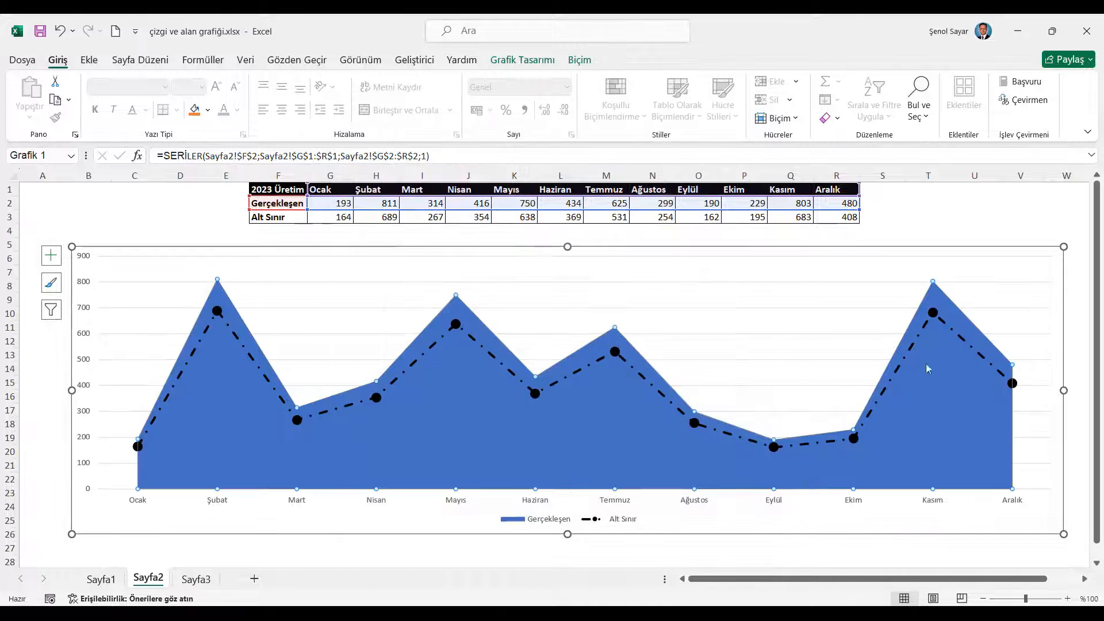
# - Apply a linear gradient fill to the Gerçekleşen area, reduce it to three stops and move the first stop to %19
pyautogui.rightClick(899, 429)
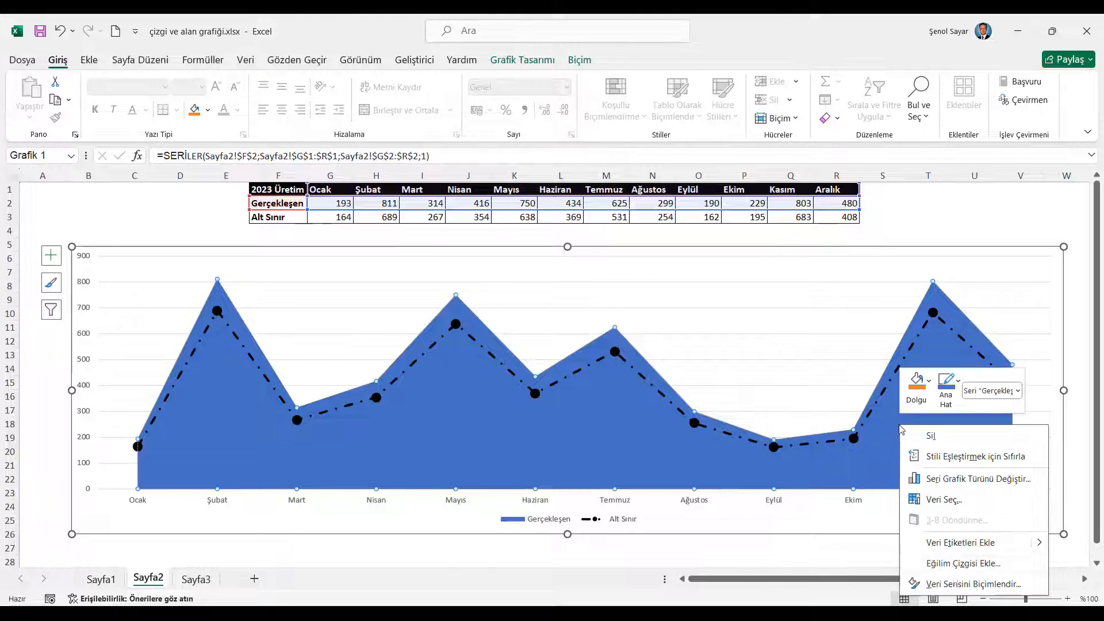
pyautogui.click(952, 586)
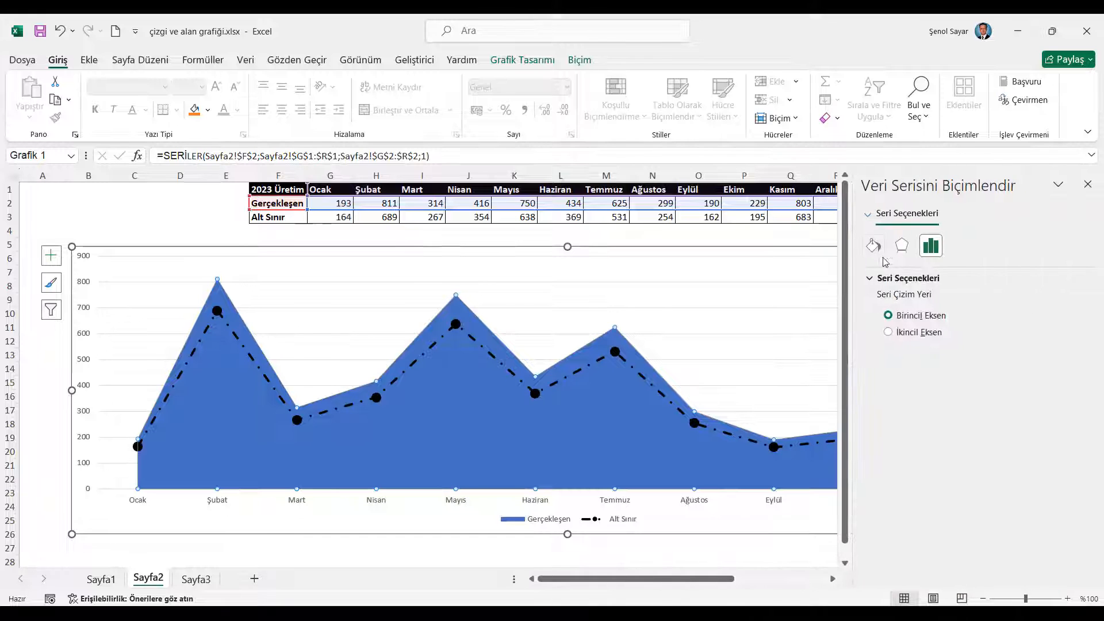
pyautogui.click(873, 247)
pyautogui.scroll(-1, 874, 253)
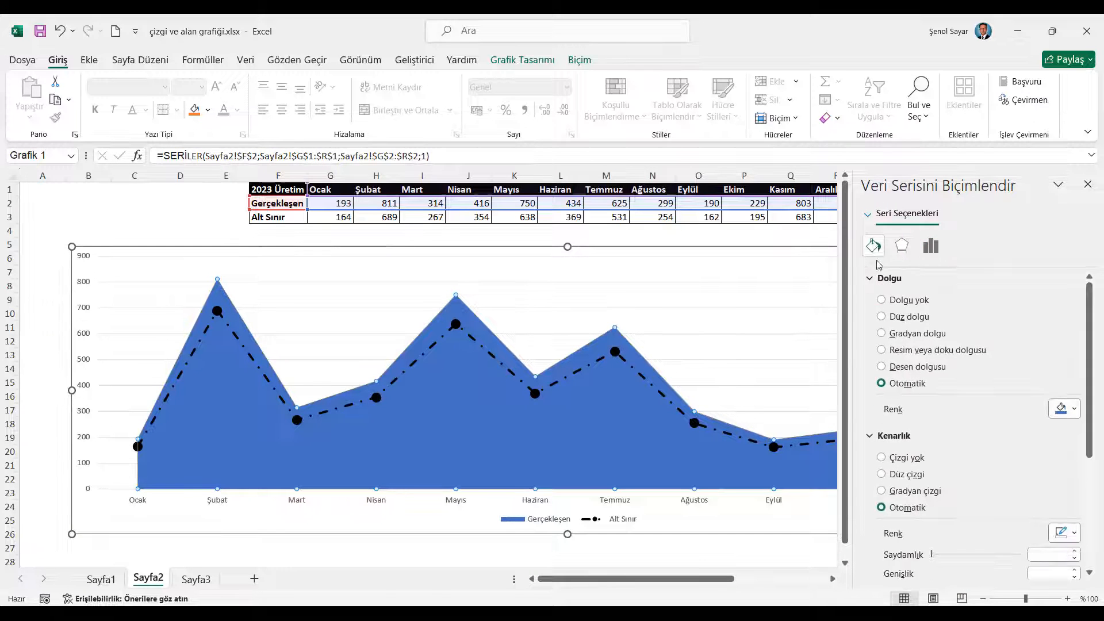
pyautogui.click(881, 334)
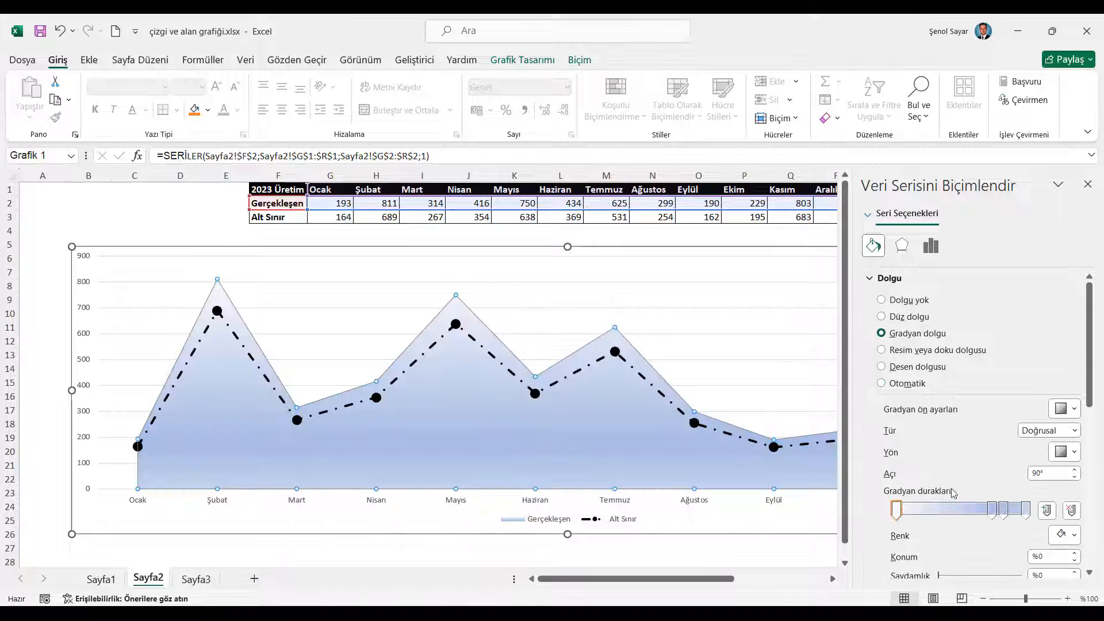
pyautogui.moveTo(1003, 512); pyautogui.dragTo(974, 512)
pyautogui.moveTo(900, 511); pyautogui.dragTo(925, 511)
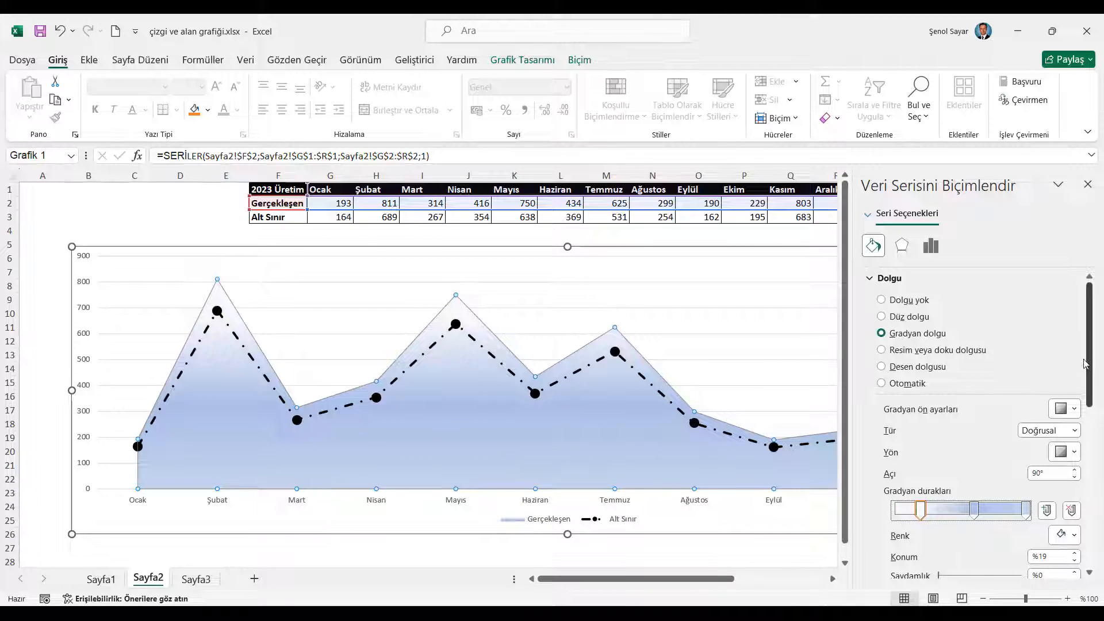
# - Colour the first gradient stop of the Gerçekleşen area standard red and the last stop standard blue
pyautogui.moveTo(1088, 356); pyautogui.dragTo(1098, 396)
pyautogui.click(1073, 427)
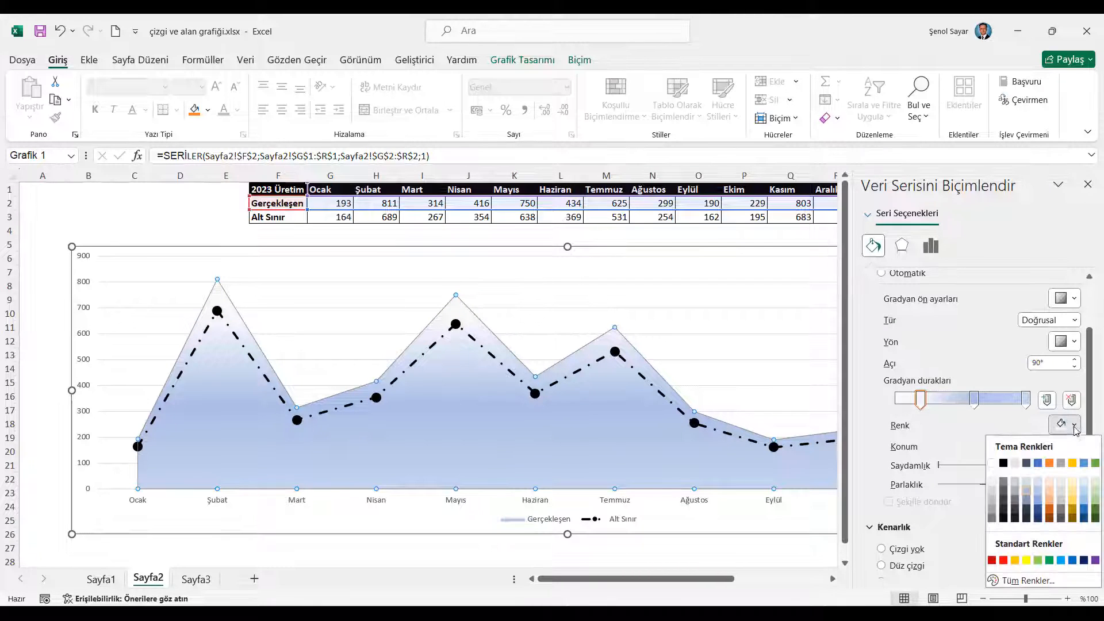
pyautogui.click(1003, 558)
pyautogui.click(1026, 398)
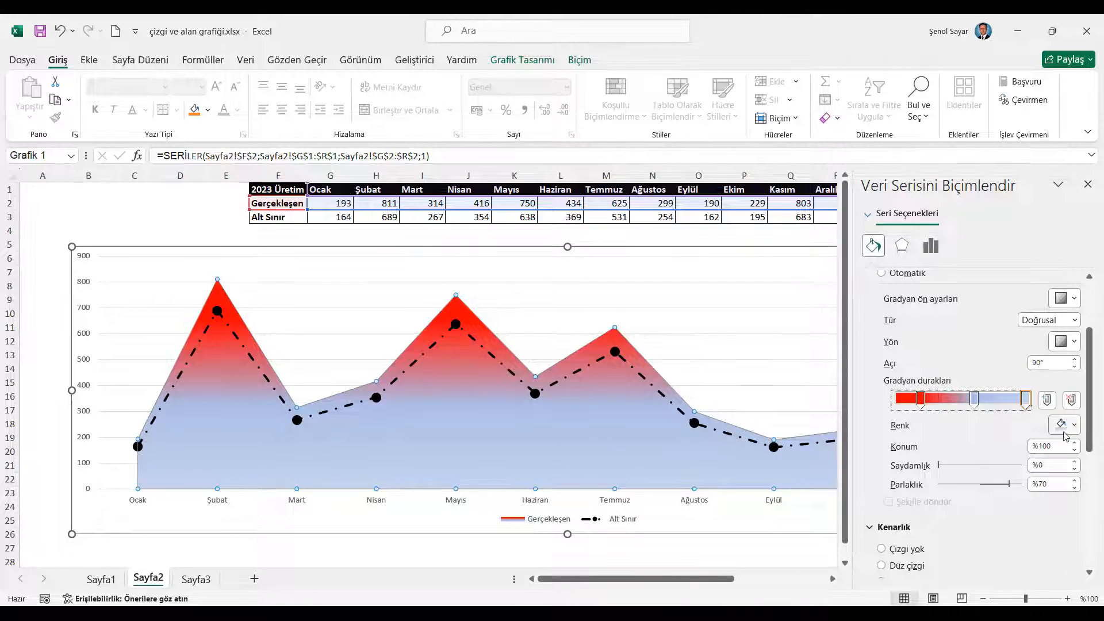
pyautogui.click(1075, 425)
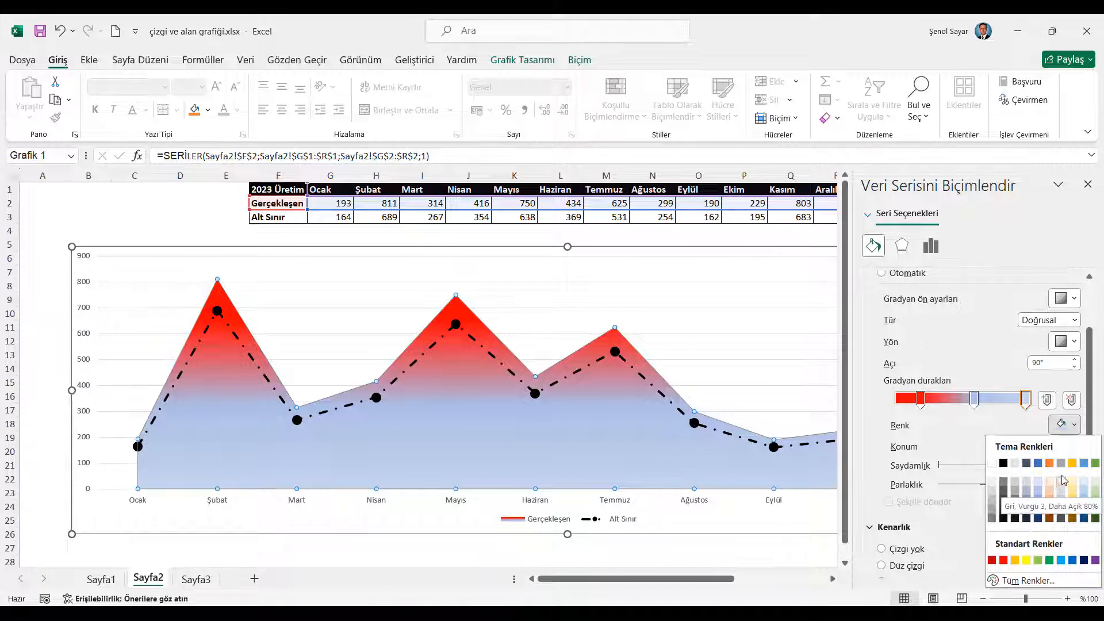
pyautogui.click(1072, 562)
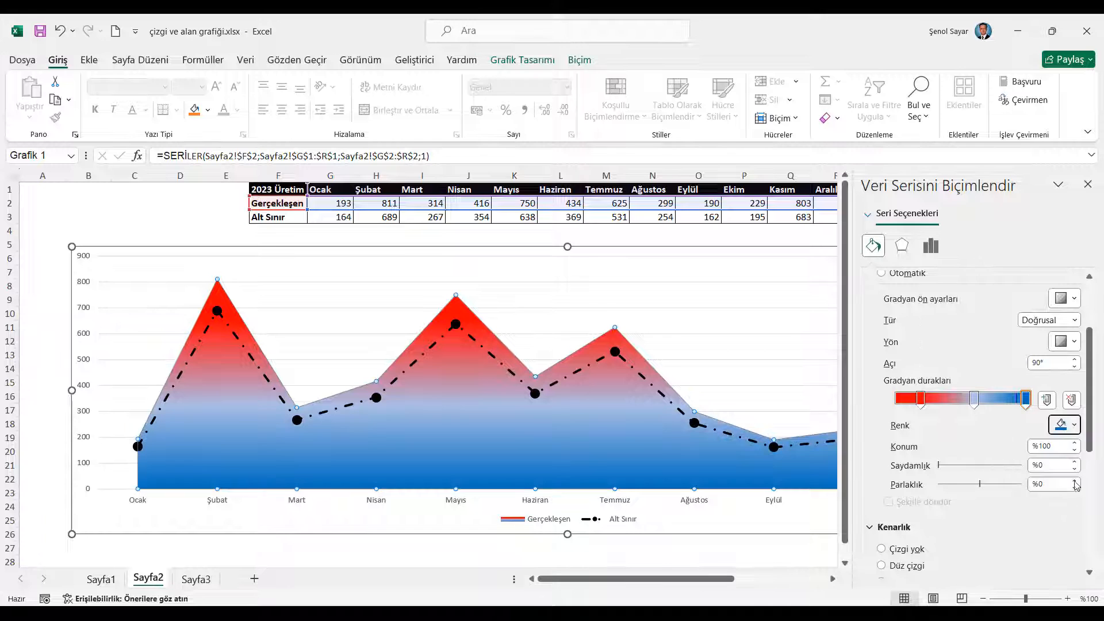
# - Colour the middle gradient stop purple, and reposition the red stop to %48 and the purple stop to %76
pyautogui.click(974, 398)
pyautogui.click(1073, 426)
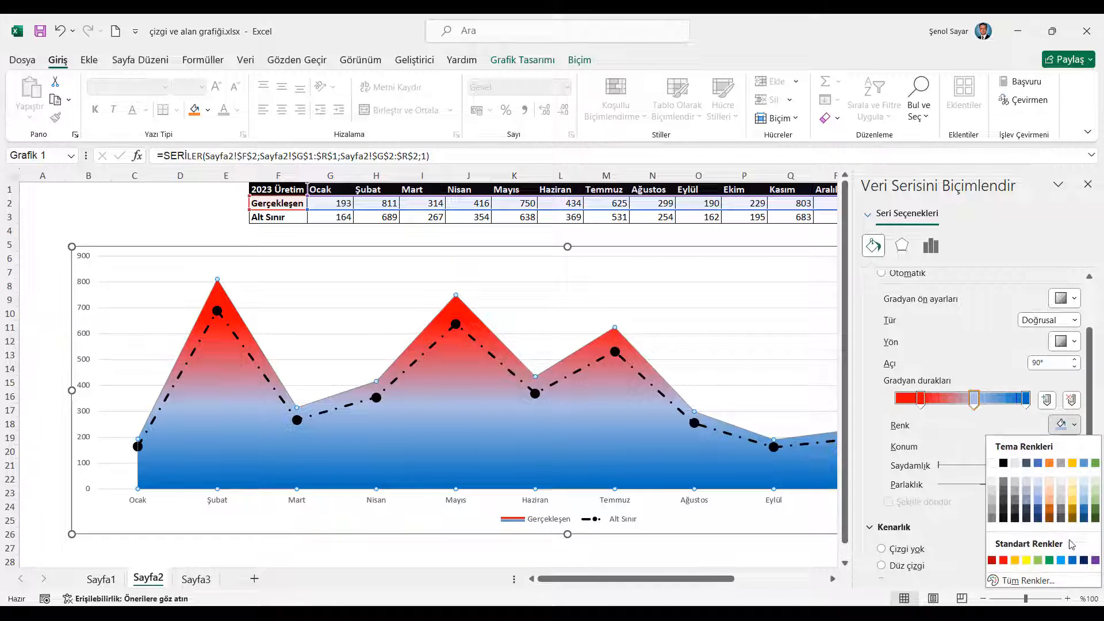
pyautogui.click(1095, 560)
pyautogui.moveTo(921, 401); pyautogui.dragTo(959, 402)
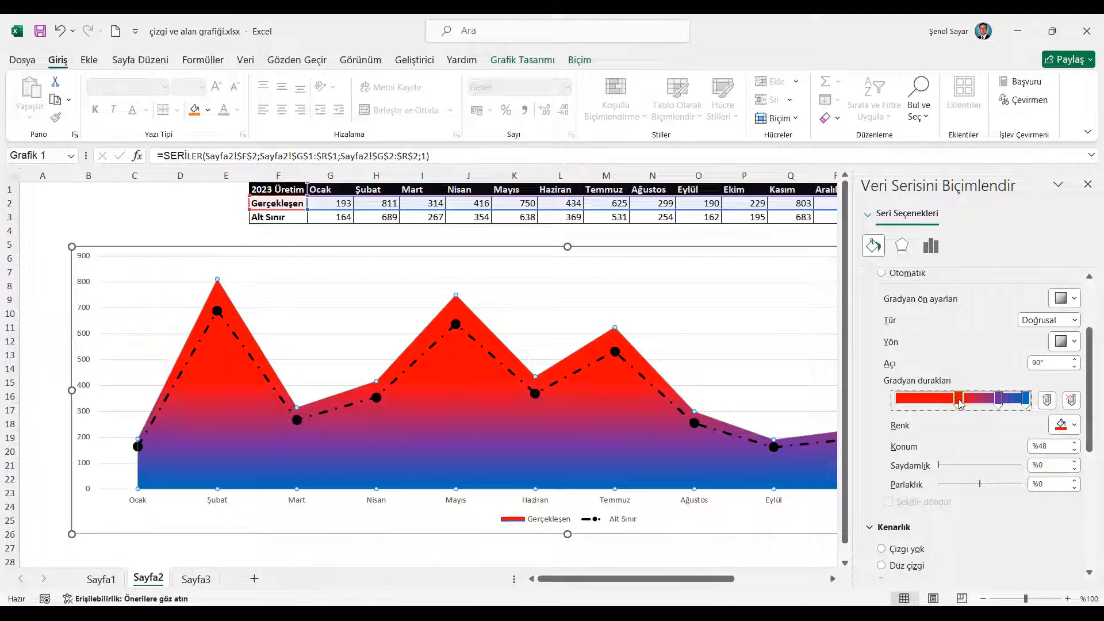
pyautogui.click(1027, 399)
pyautogui.click(999, 401)
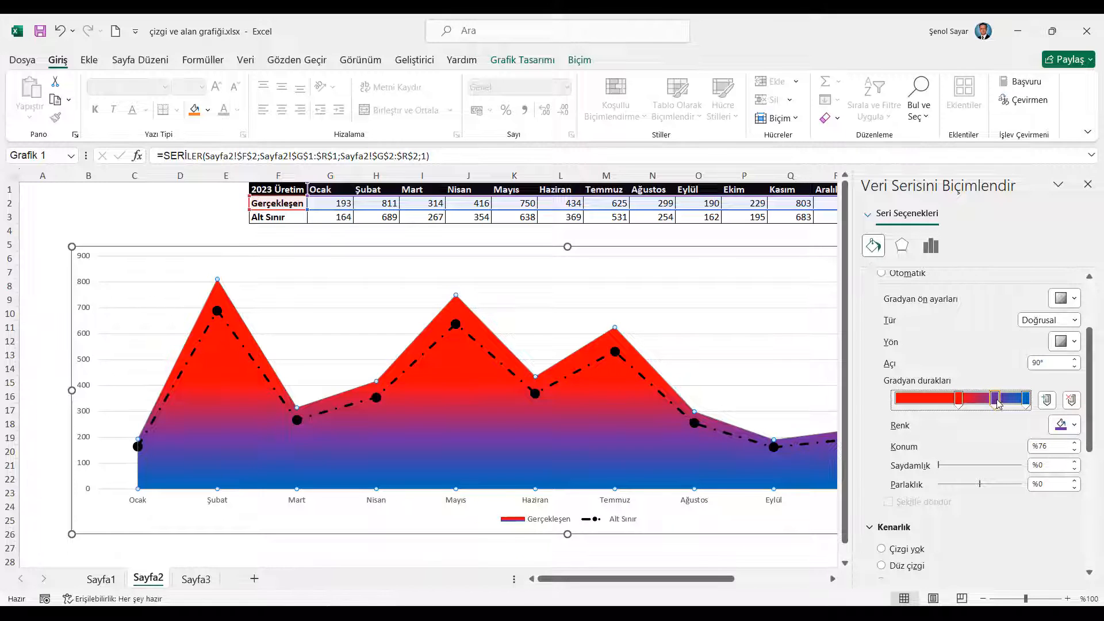
# - Recolour the last gradient stop purple and shift the middle purple stop to %73
pyautogui.click(1027, 399)
pyautogui.click(1074, 425)
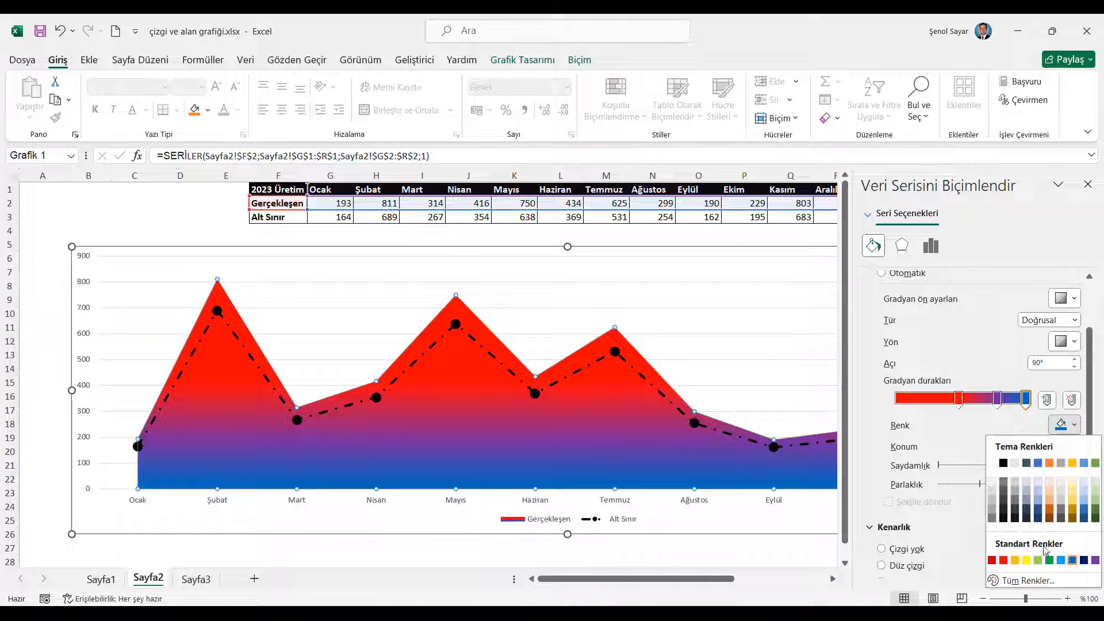
pyautogui.click(1096, 560)
pyautogui.moveTo(998, 401); pyautogui.dragTo(994, 402)
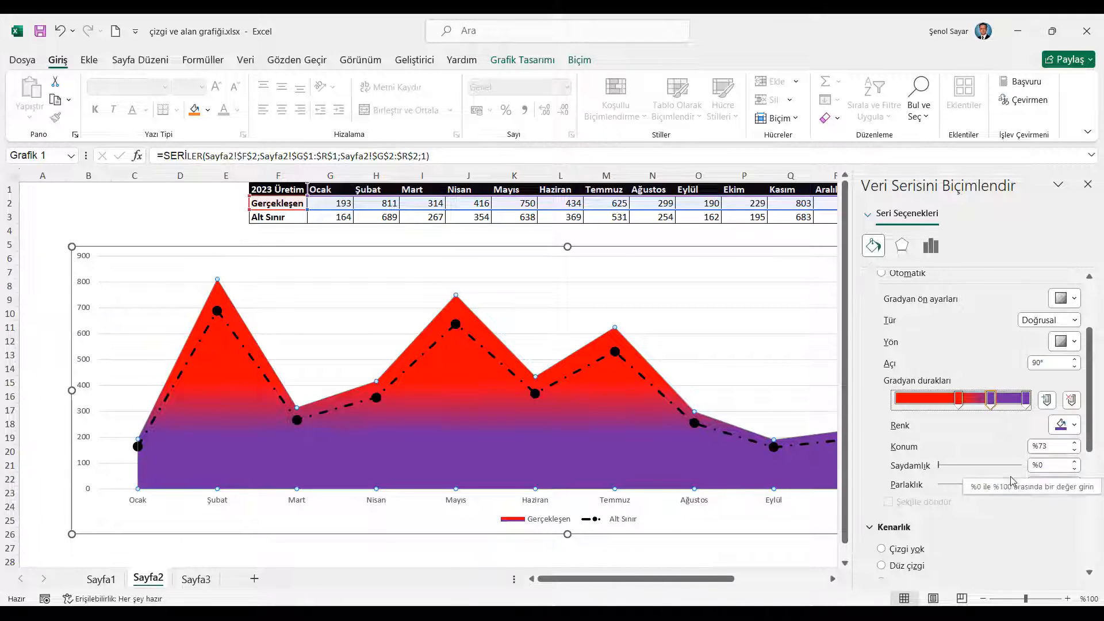
# - Try the middle purple stop's transparency up to %18, and lower it again
pyautogui.click(1074, 461)
pyautogui.click(1075, 462)
pyautogui.click(1075, 462)
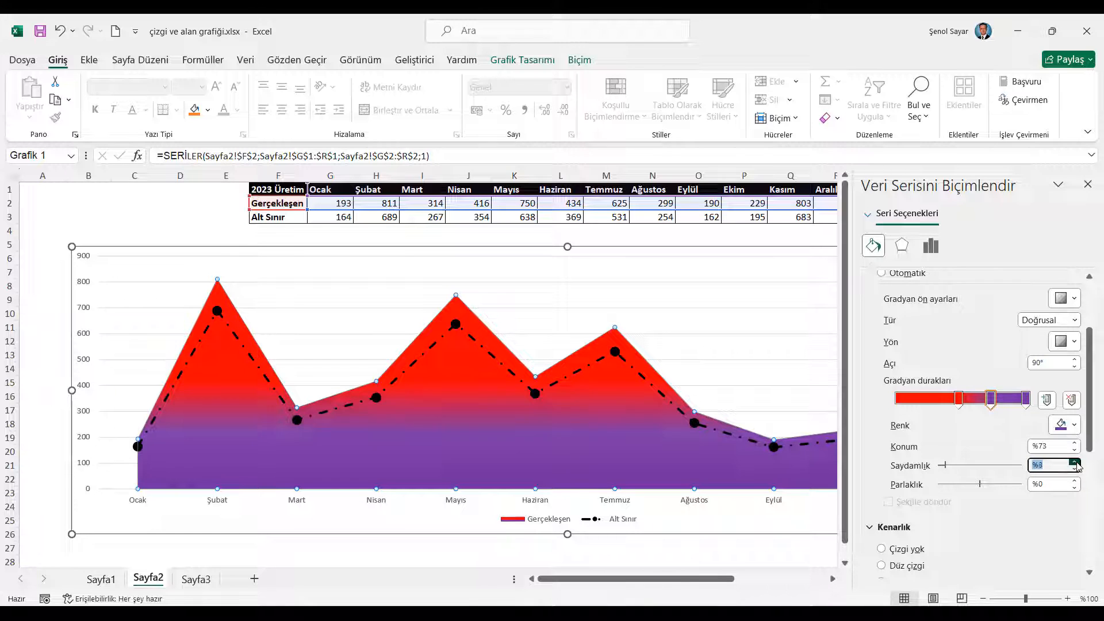
pyautogui.click(1075, 462)
pyautogui.click(1075, 461)
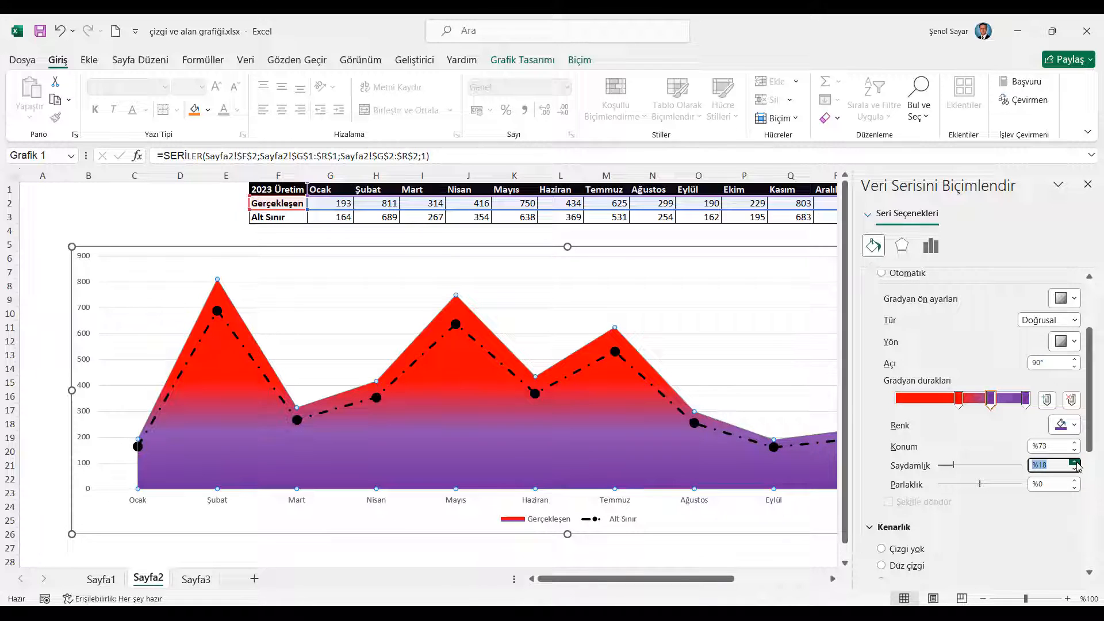
pyautogui.click(1075, 470)
# - Raise the brightness of the last purple gradient stop at %100 to %30, and select the chart area
pyautogui.click(1025, 402)
pyautogui.click(1075, 481)
pyautogui.click(1075, 481)
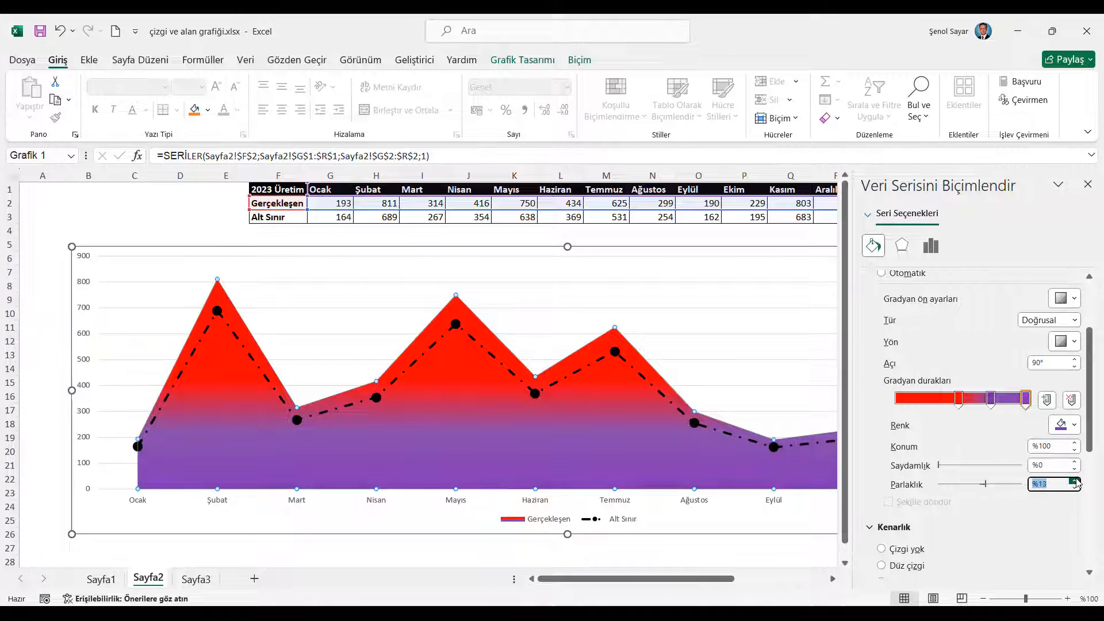
pyautogui.click(1075, 481)
pyautogui.click(1075, 481)
pyautogui.click(1075, 480)
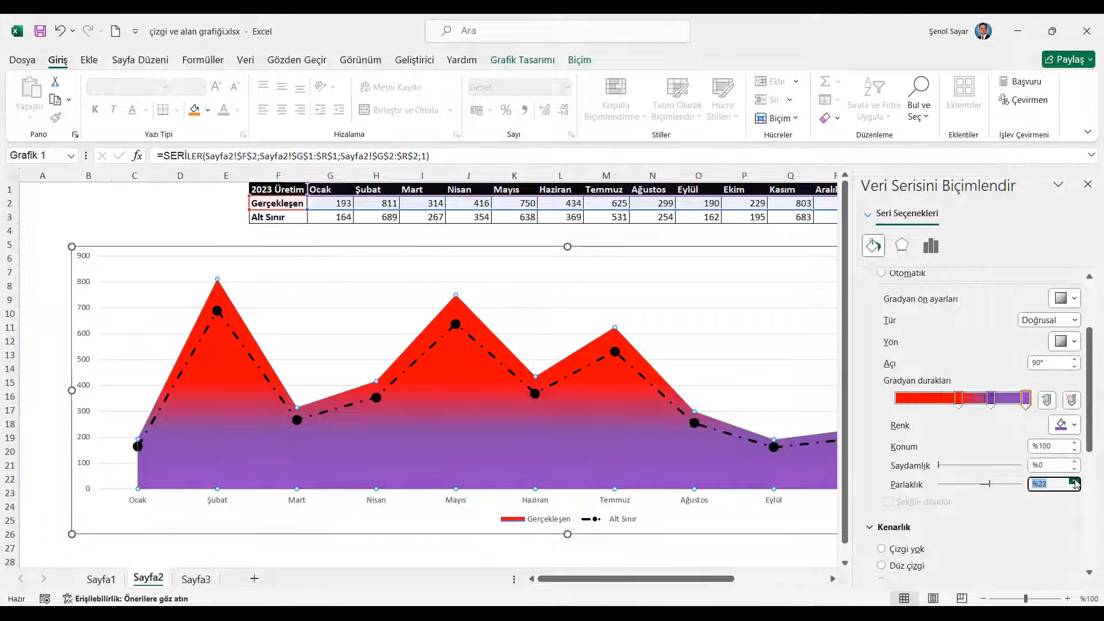
pyautogui.click(1075, 480)
pyautogui.click(1075, 480)
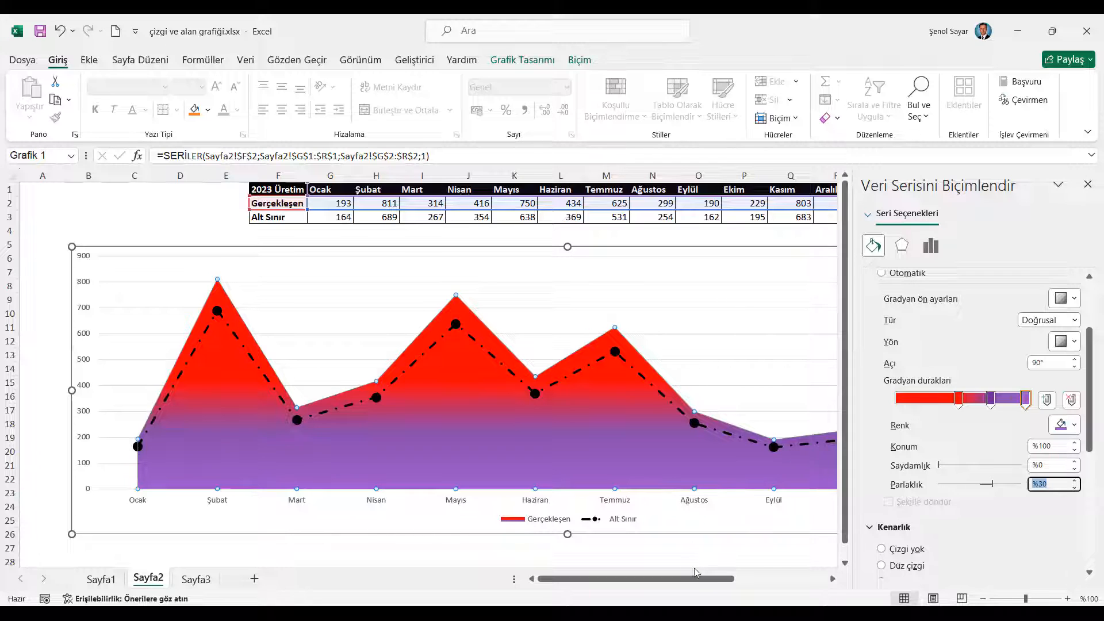
pyautogui.moveTo(696, 572)
pyautogui.mouseDown()
pyautogui.moveTo(725, 573)
pyautogui.moveTo(696, 573)
pyautogui.mouseUp()
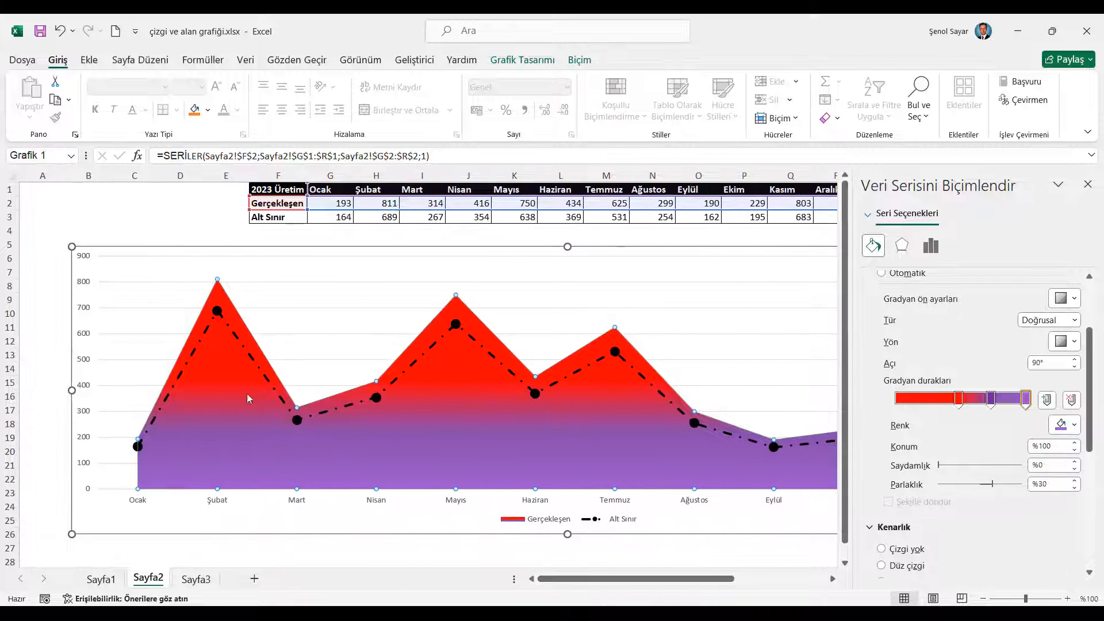
pyautogui.click(134, 257)
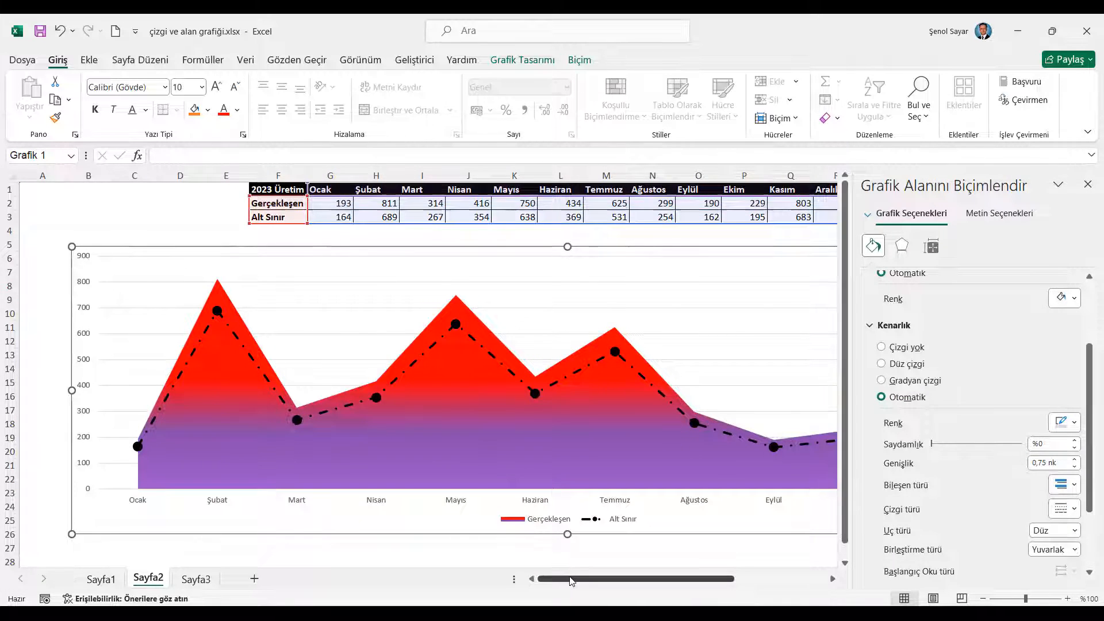
# - Add primary minor vertical gridlines (Birincil Küçük Dikey) to the production chart
pyautogui.moveTo(571, 581); pyautogui.dragTo(663, 581)
pyautogui.click(701, 255)
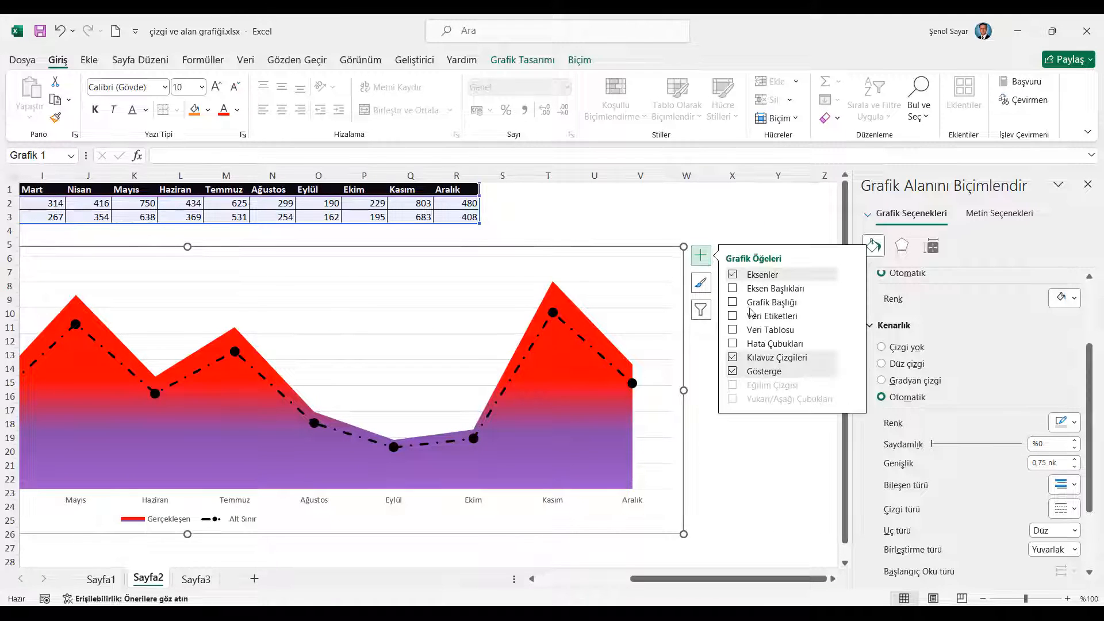
pyautogui.click(853, 357)
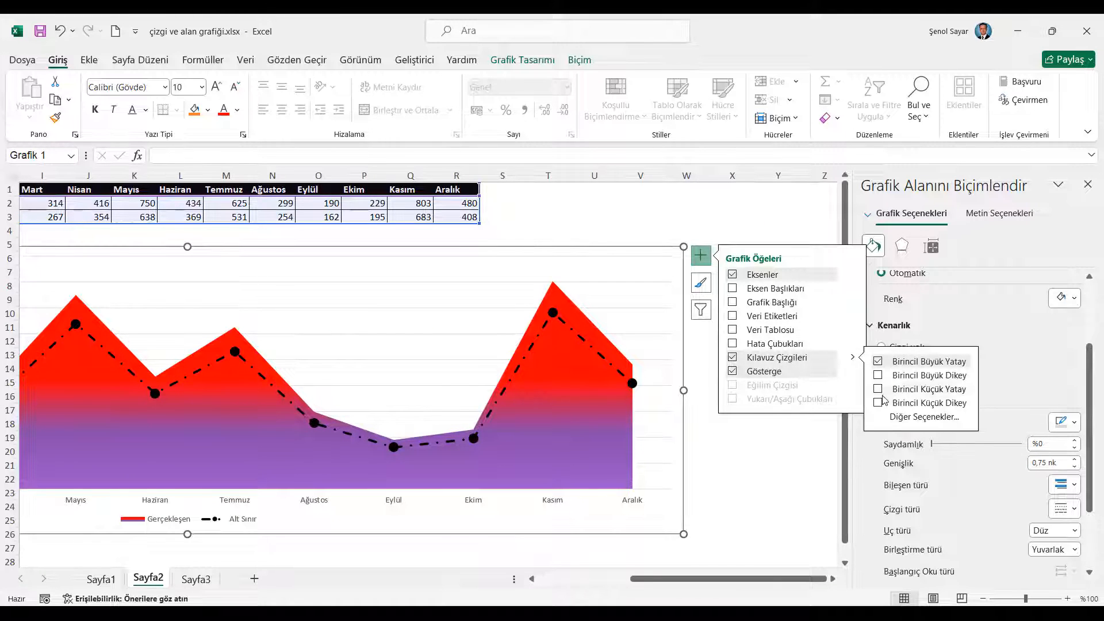
pyautogui.click(878, 403)
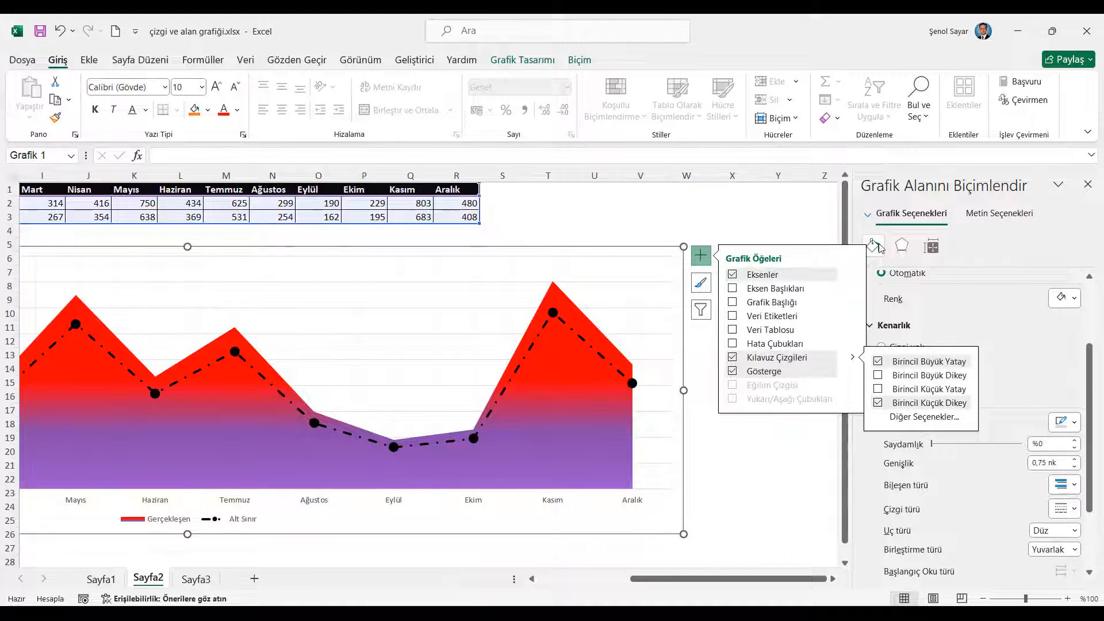
# - Fill the chart area with the standard dark blue colour, and close the chart area formatting settings
pyautogui.scroll(3, 1070, 414)
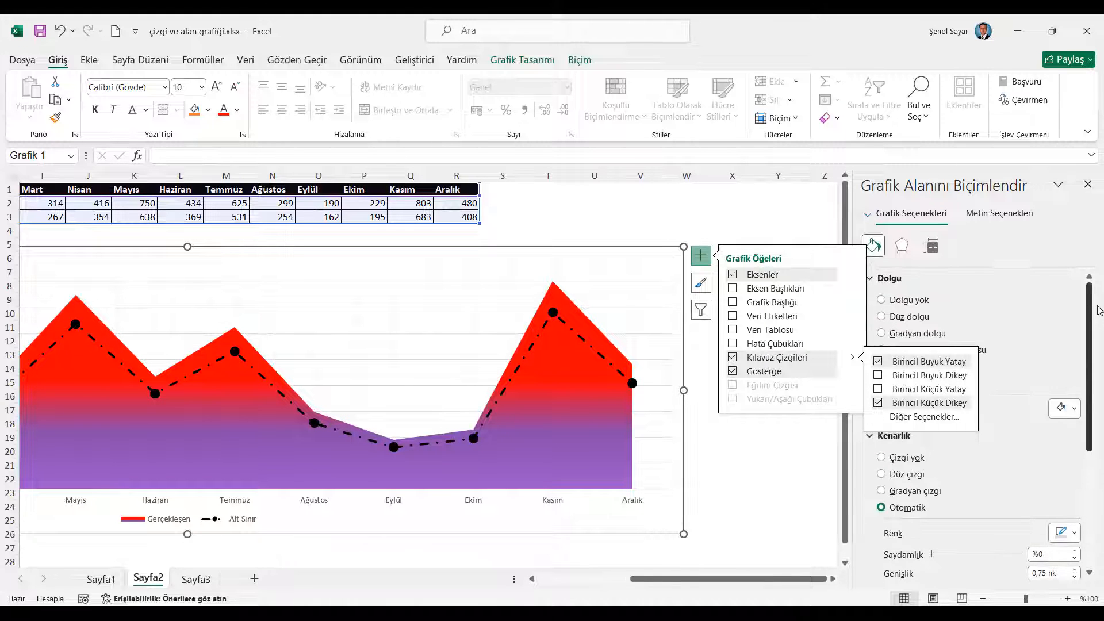
pyautogui.click(1073, 411)
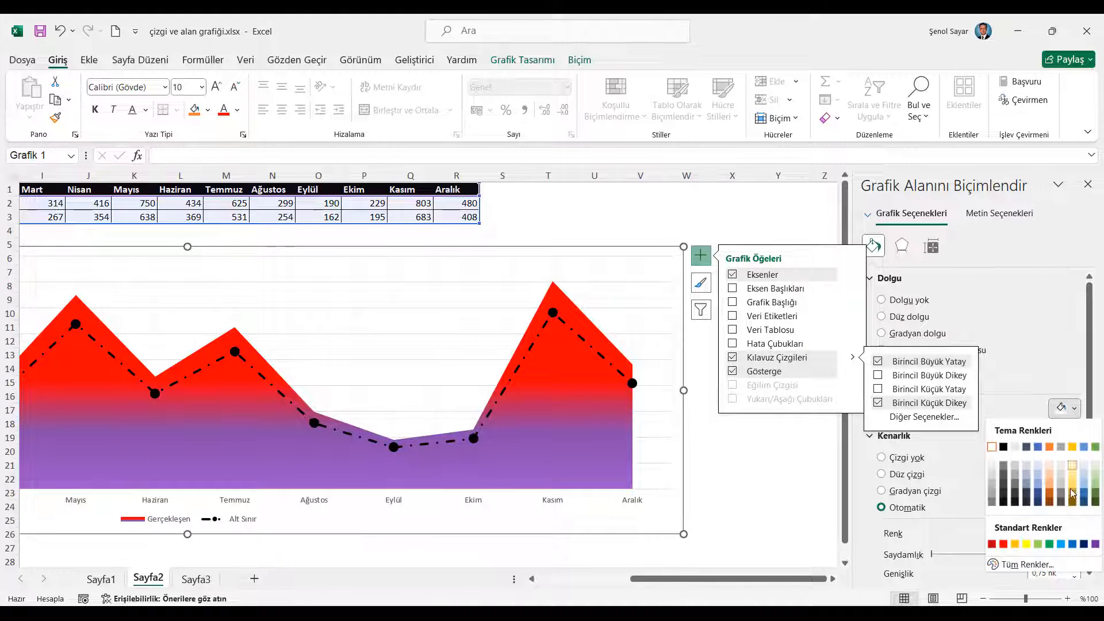
pyautogui.click(1083, 544)
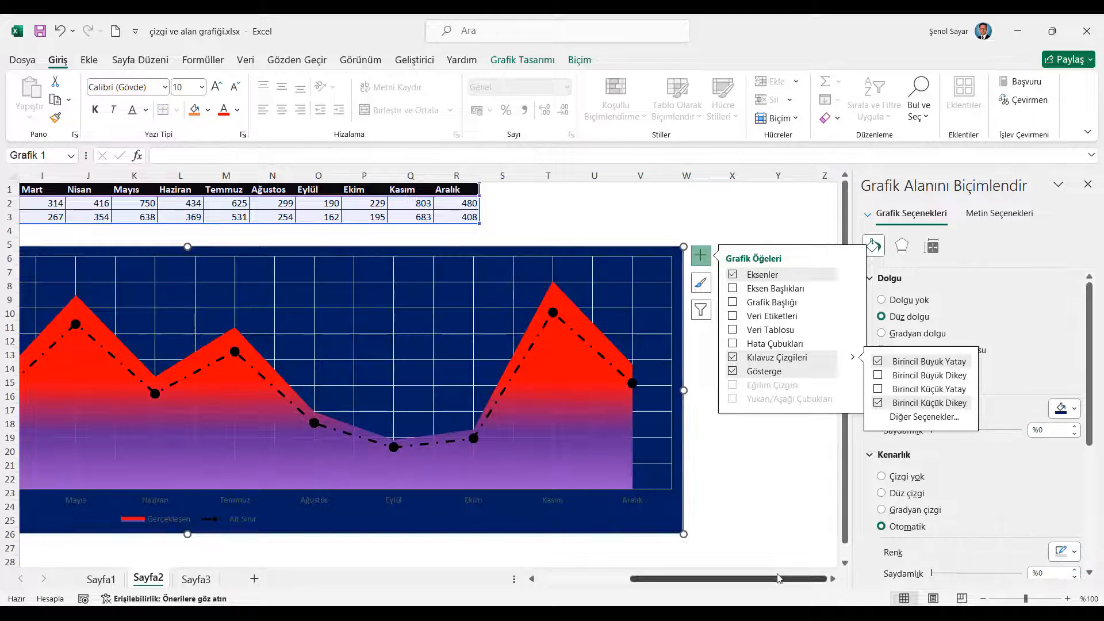
pyautogui.moveTo(784, 579); pyautogui.dragTo(651, 582)
pyautogui.click(741, 550)
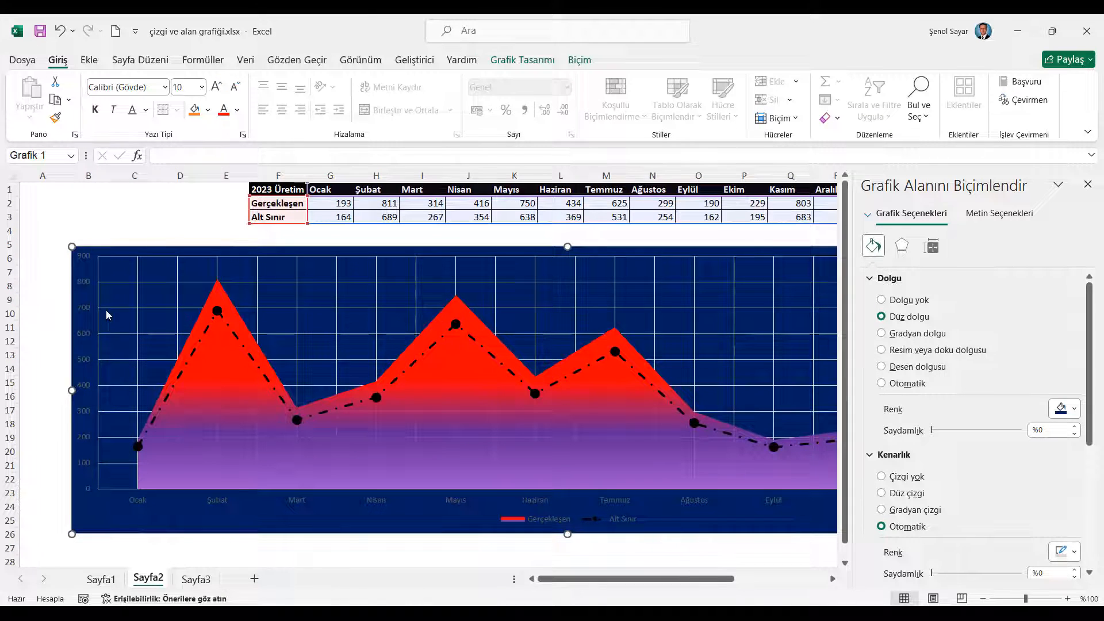
pyautogui.click(1088, 184)
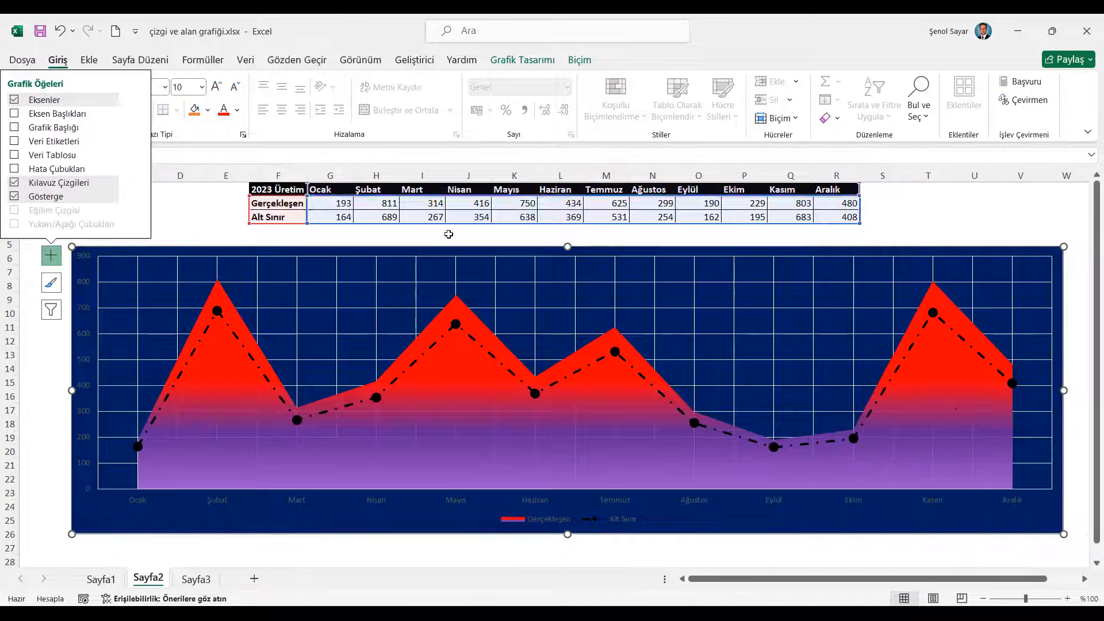
# - Move the chart up beneath the data table, enlarge it to about column W and row 27, and delete its legend
pyautogui.moveTo(442, 242); pyautogui.dragTo(393, 235)
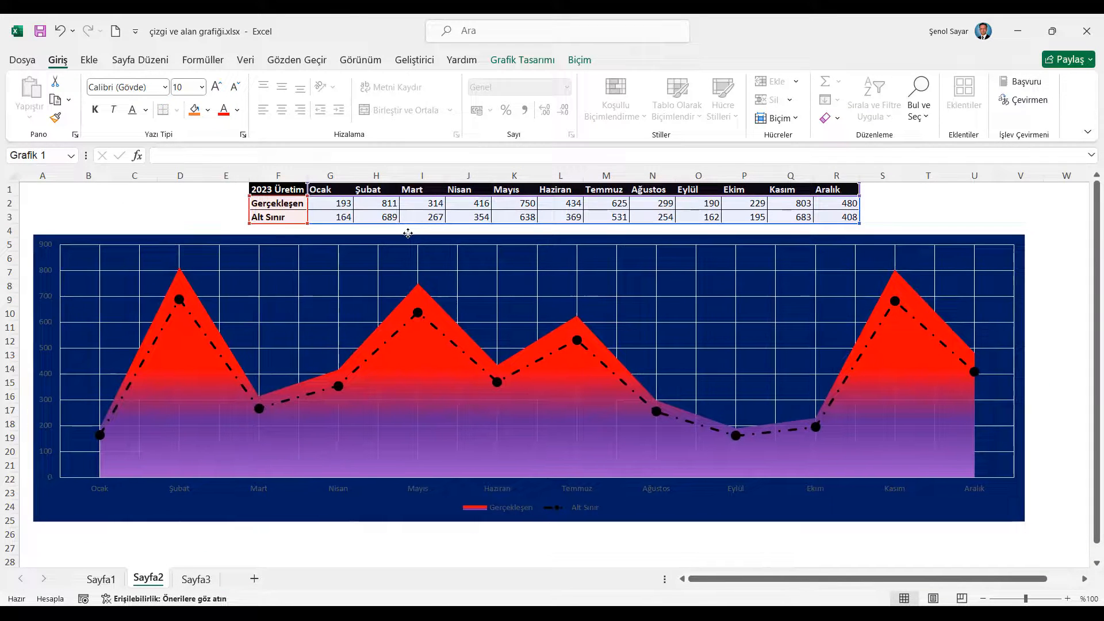
pyautogui.moveTo(1031, 525); pyautogui.dragTo(1079, 552)
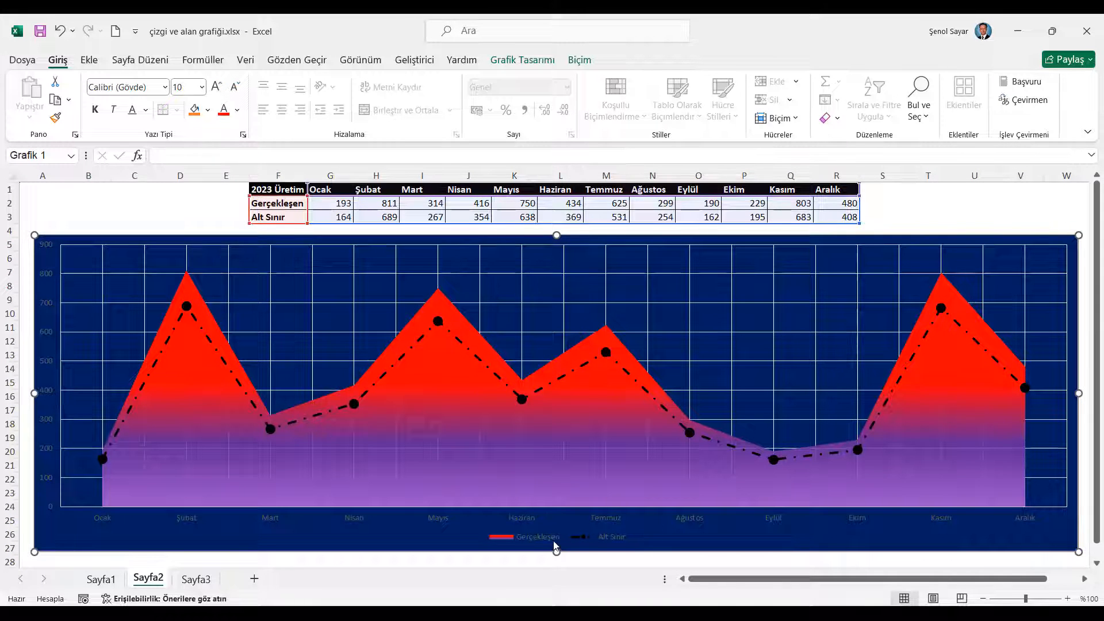
pyautogui.click(553, 543)
pyautogui.press('Delete')
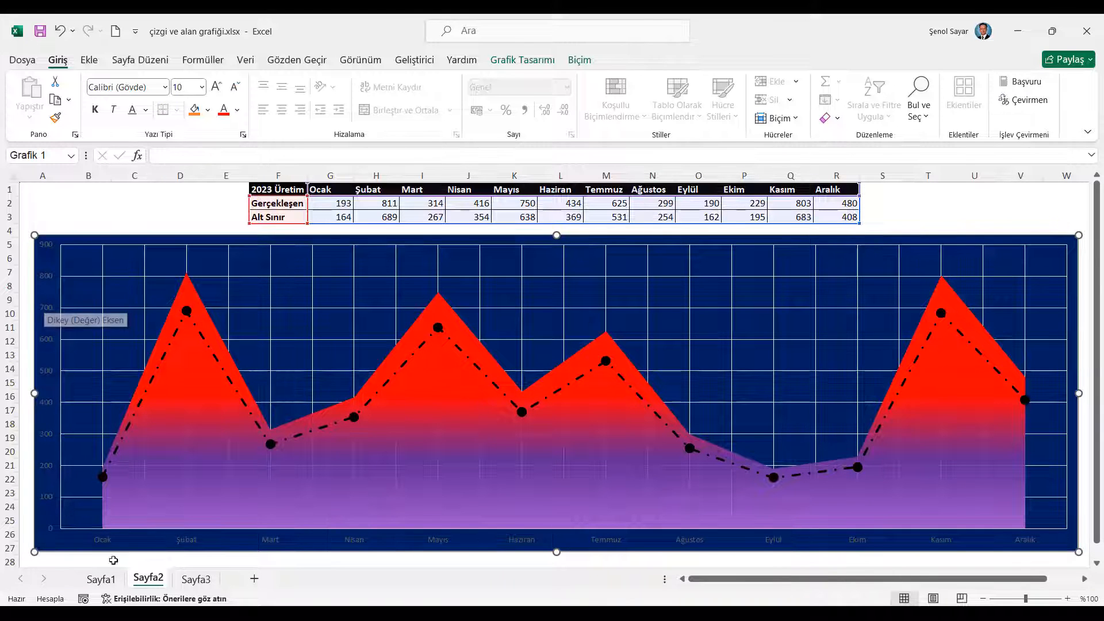
# - Check the reference chart on Sayfa1, and make the month labels of the Sayfa2 chart white, bold and 12 pt
pyautogui.click(101, 578)
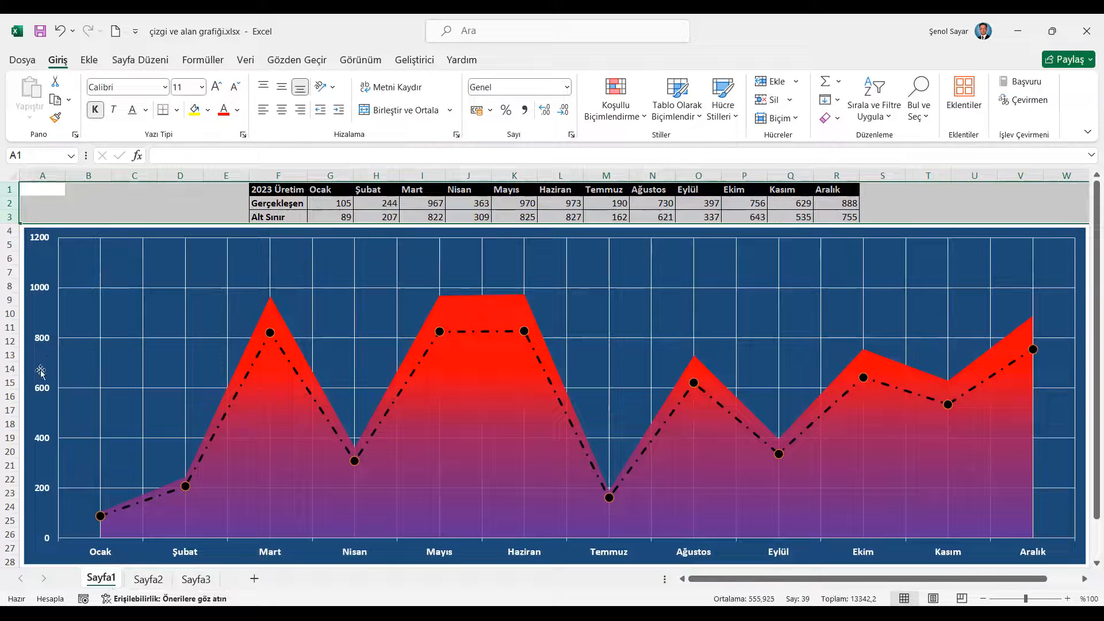
pyautogui.click(145, 579)
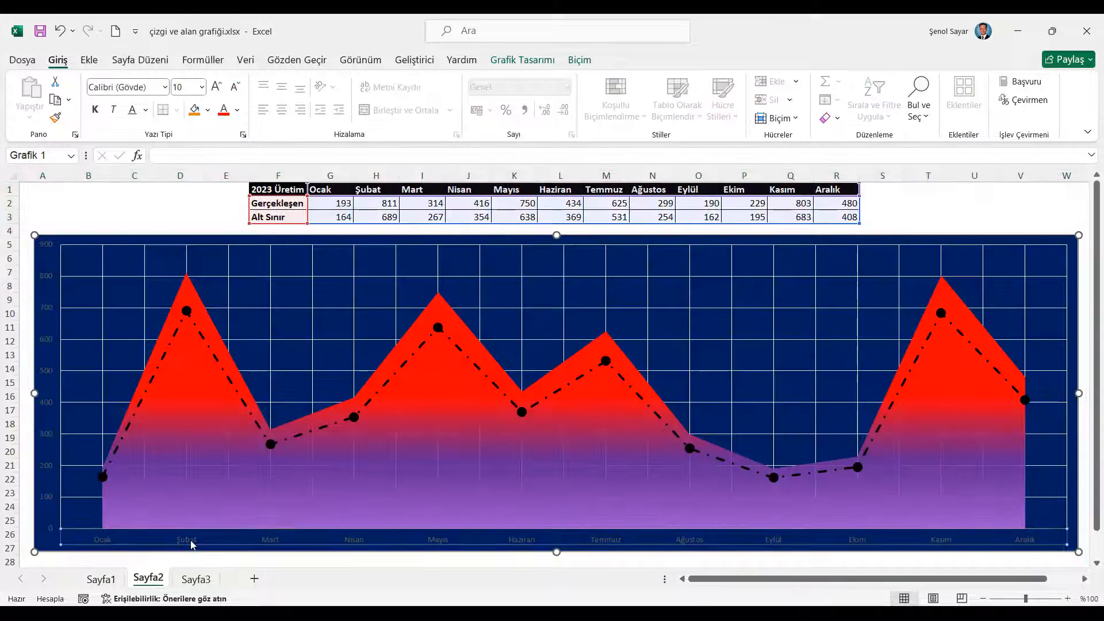
pyautogui.click(191, 544)
pyautogui.click(237, 109)
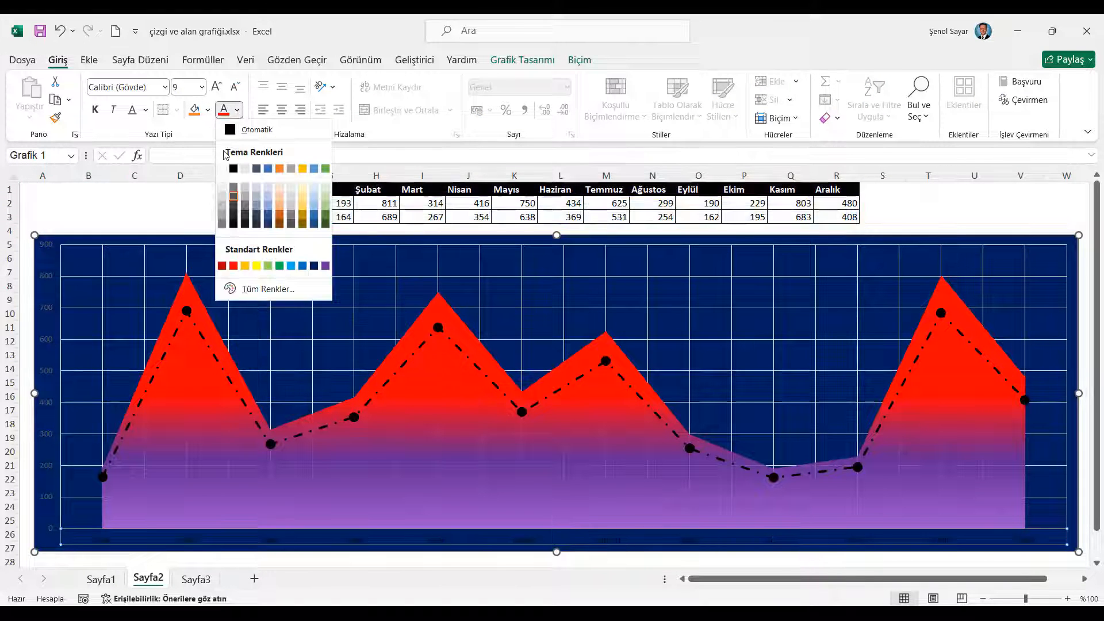
pyautogui.click(245, 168)
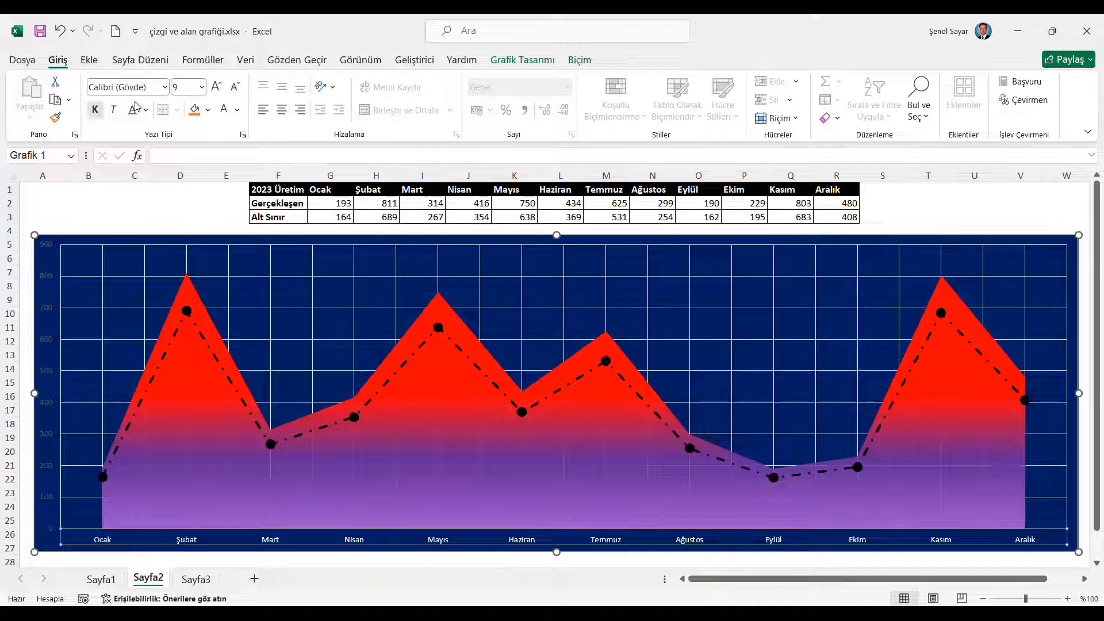
pyautogui.click(95, 109)
pyautogui.click(216, 88)
pyautogui.click(216, 87)
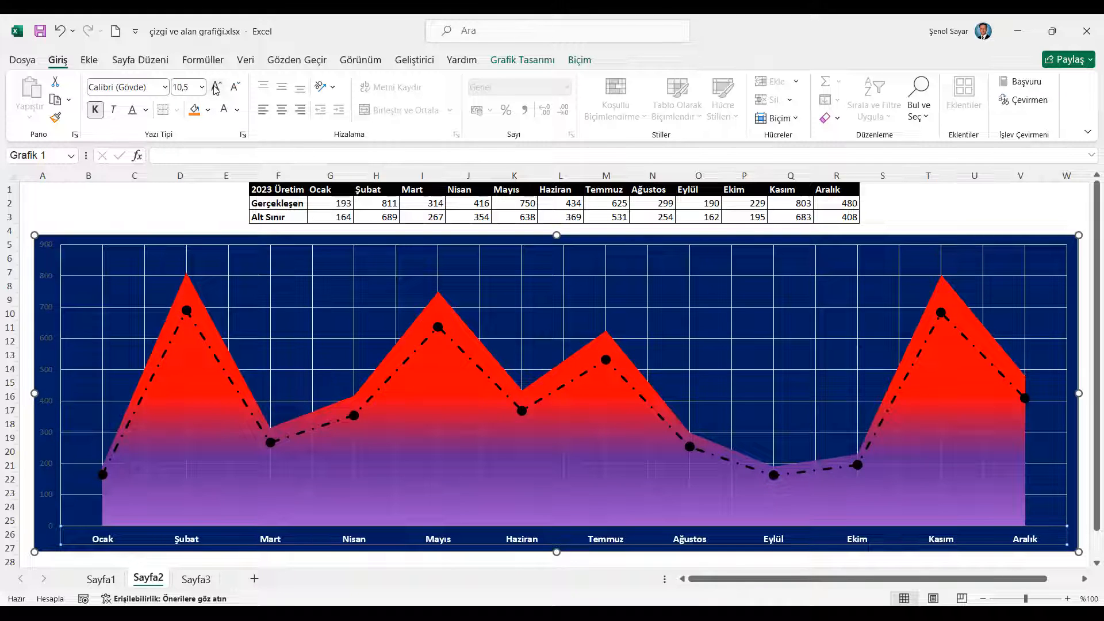
pyautogui.click(215, 87)
pyautogui.click(216, 87)
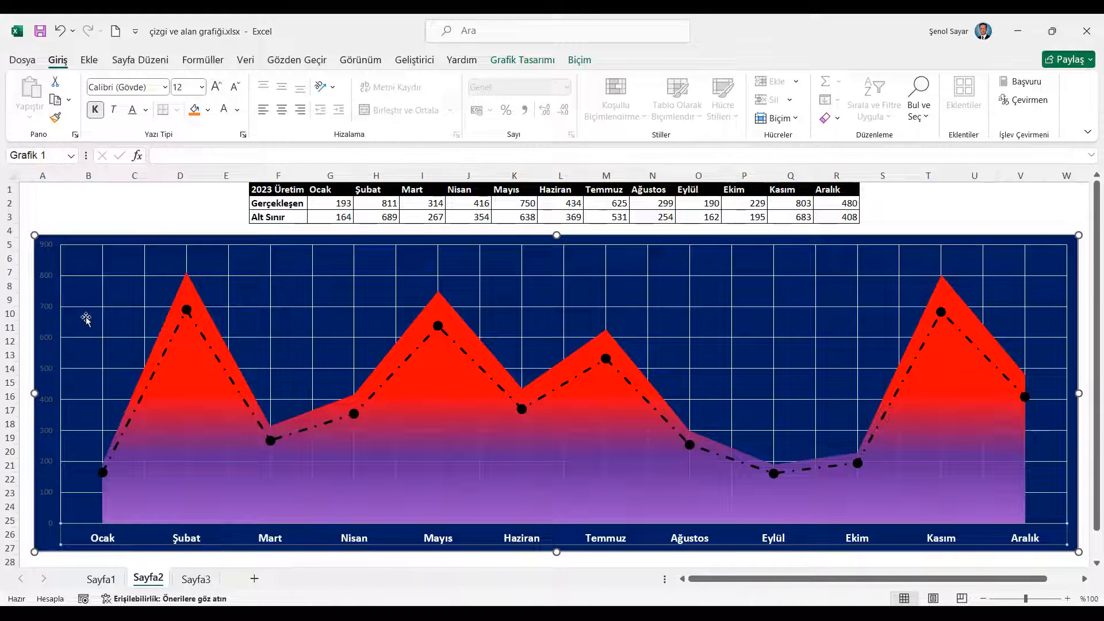
# - Make the vertical axis labels of the chart white, bold and 10 pt
pyautogui.click(49, 373)
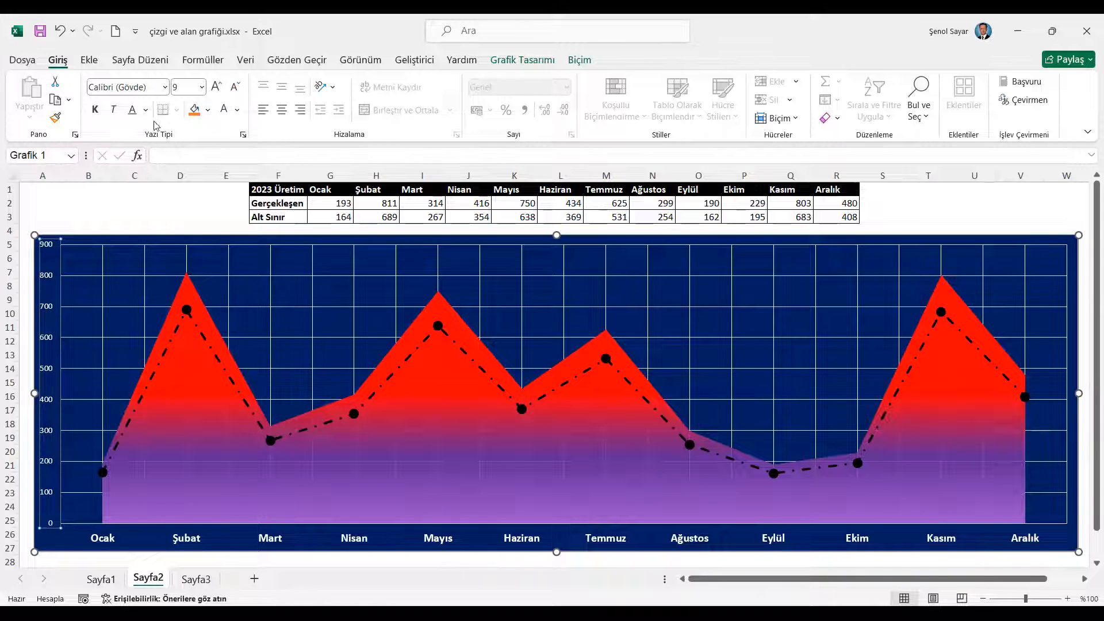
pyautogui.click(96, 110)
pyautogui.click(215, 88)
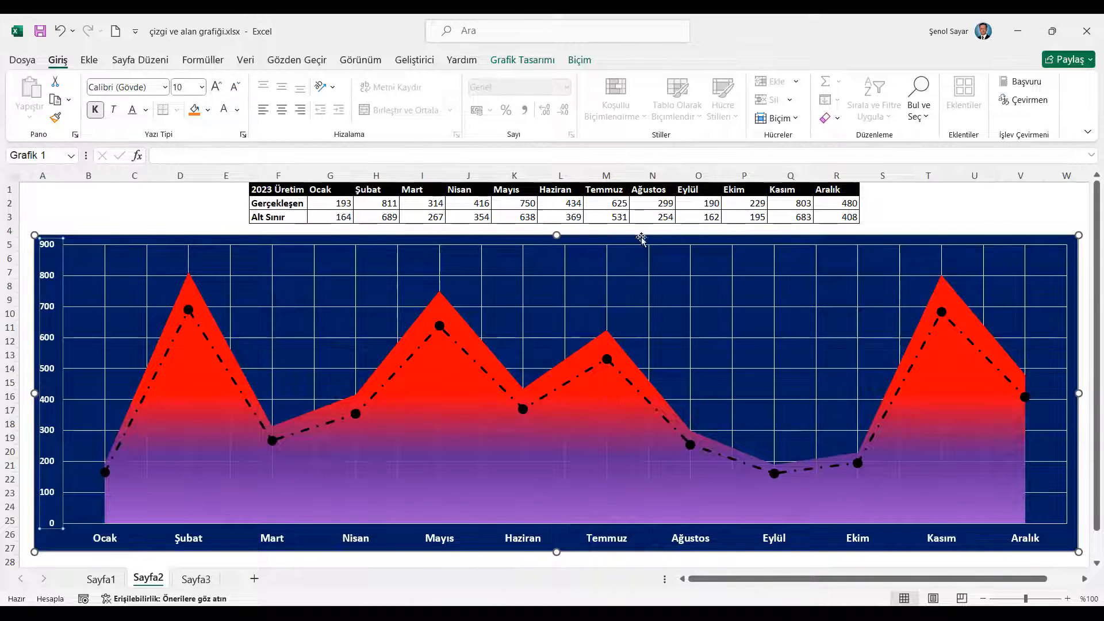
# - Shift the chart slightly up and to the left, enlarge it to about row 28, and deselect it
pyautogui.moveTo(642, 236); pyautogui.dragTo(633, 231)
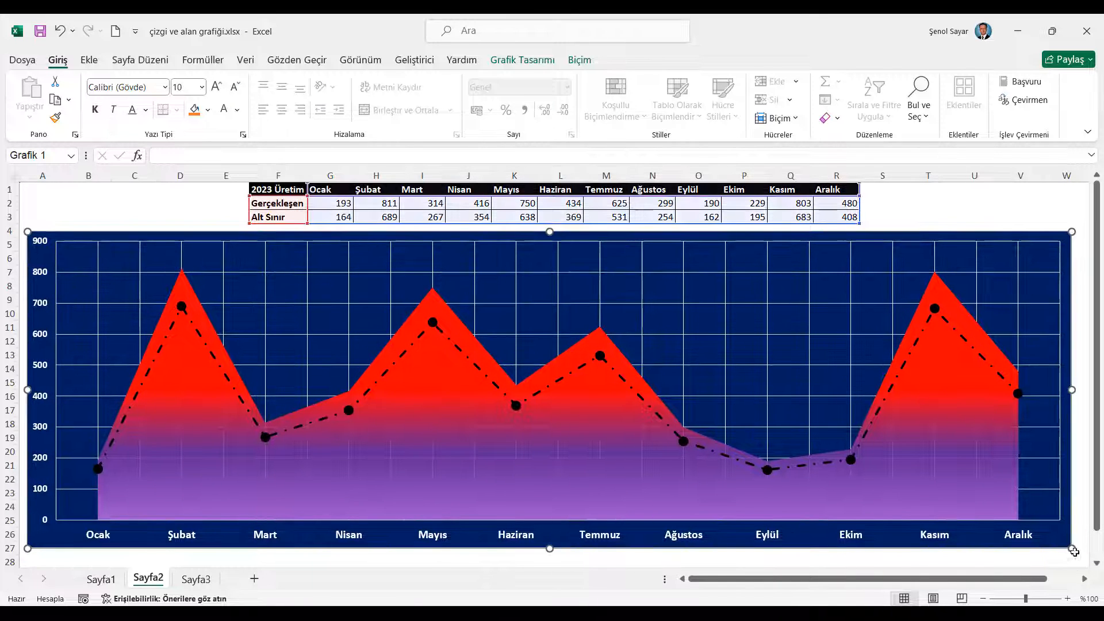
pyautogui.moveTo(1073, 548); pyautogui.dragTo(1082, 558)
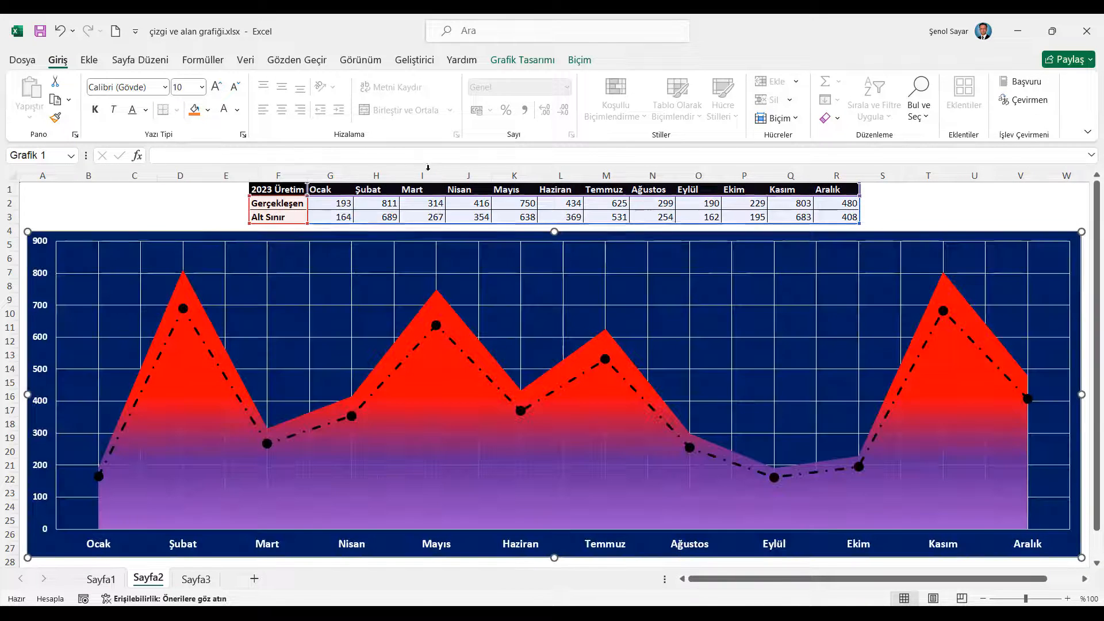
pyautogui.click(292, 190)
# - Enter =RASTGELEARADA(100;1000) in G2 and fill it across the Gerçekleşen row to R2
pyautogui.click(326, 201)
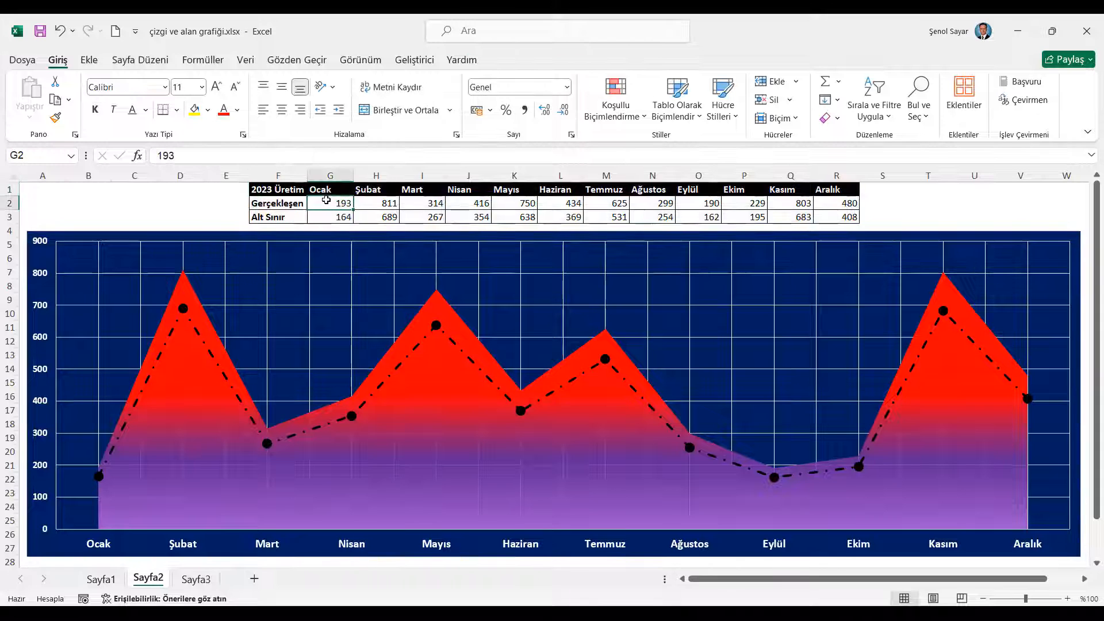
pyautogui.write('=ras')
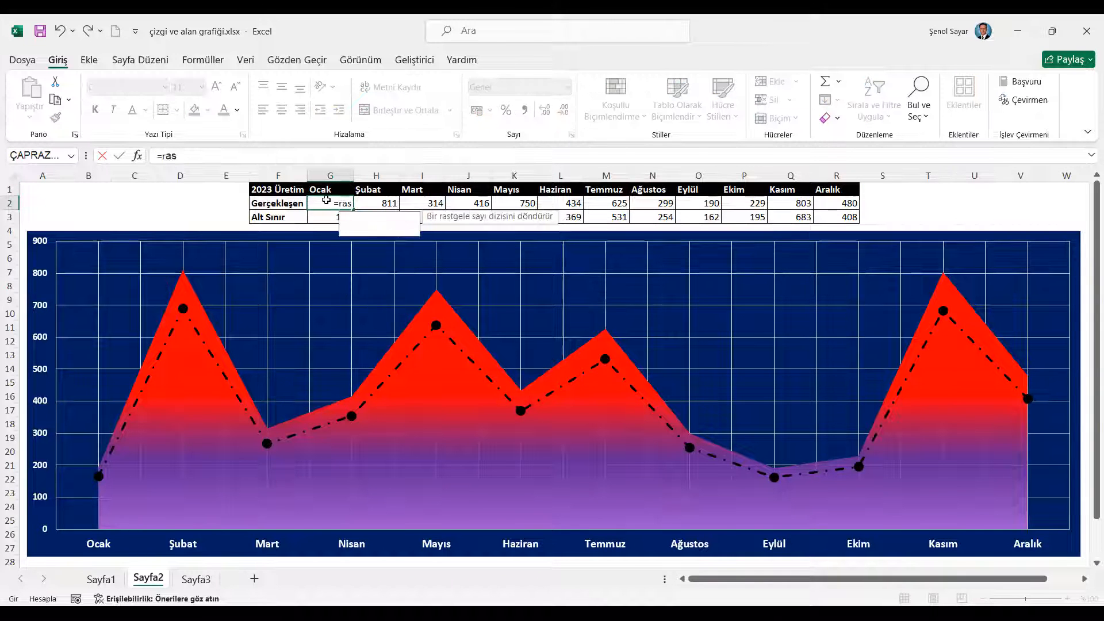
pyautogui.press('Down')
pyautogui.press('Tab')
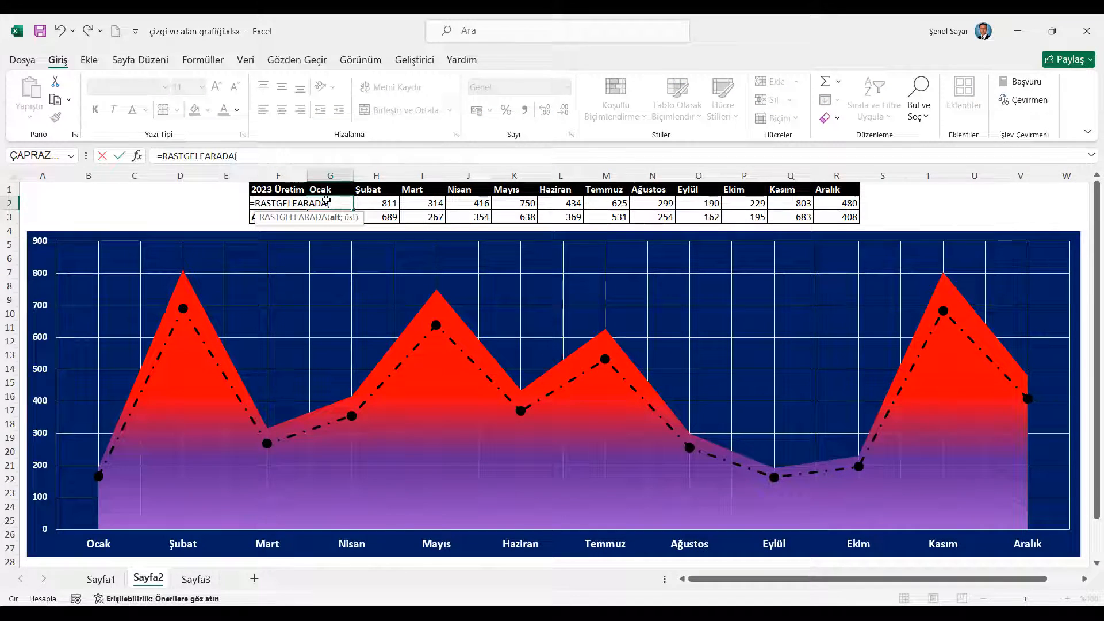
pyautogui.write('100;1')
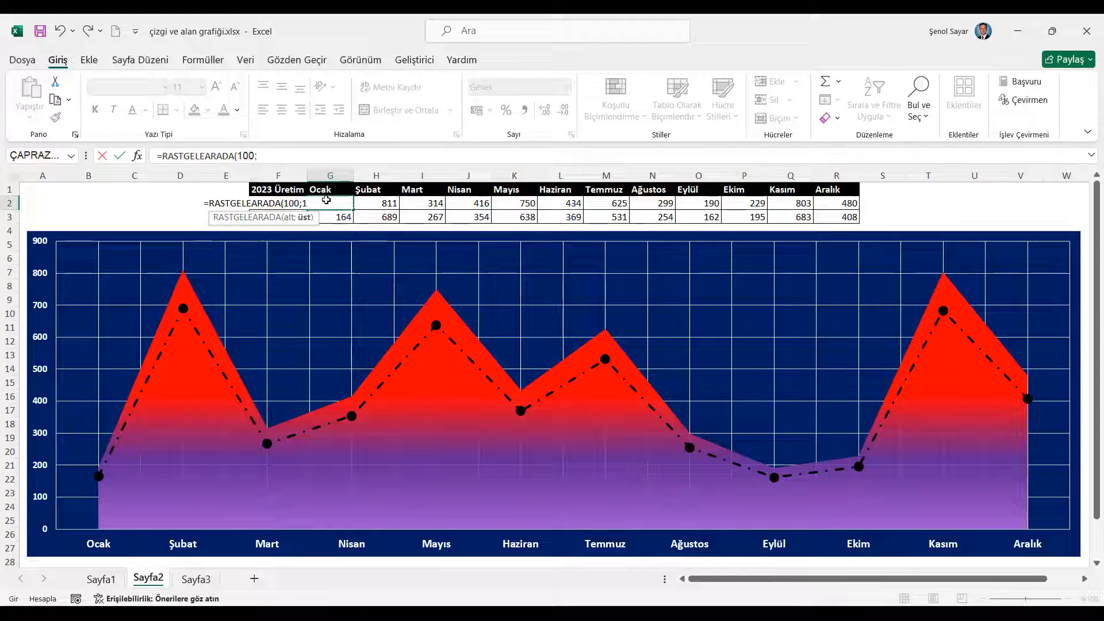
pyautogui.write(')')
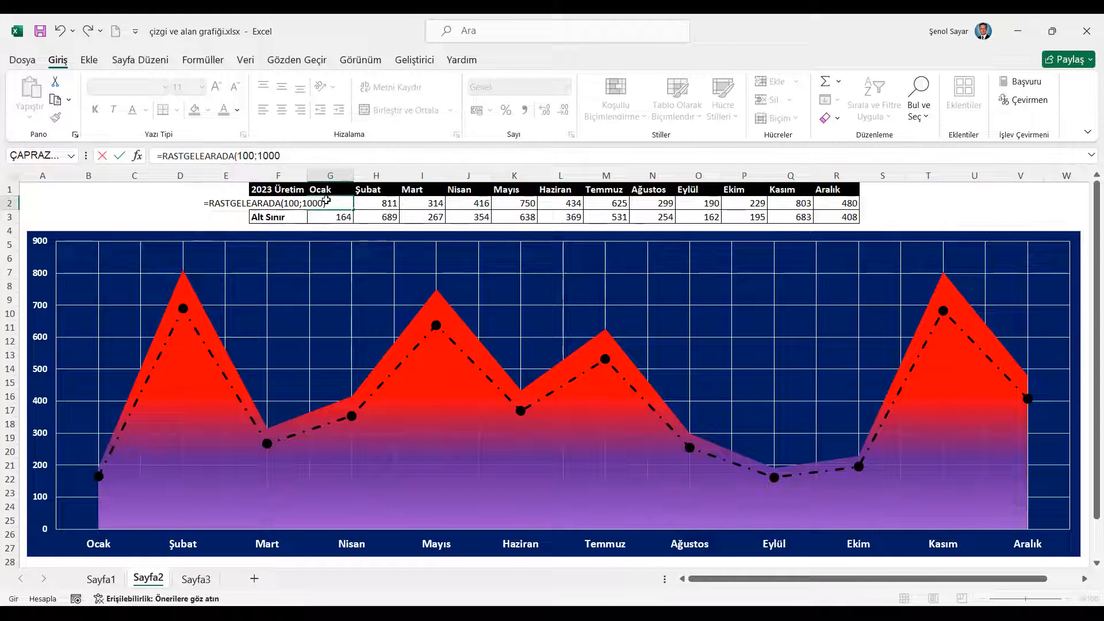
pyautogui.press('Return')
pyautogui.click(350, 204)
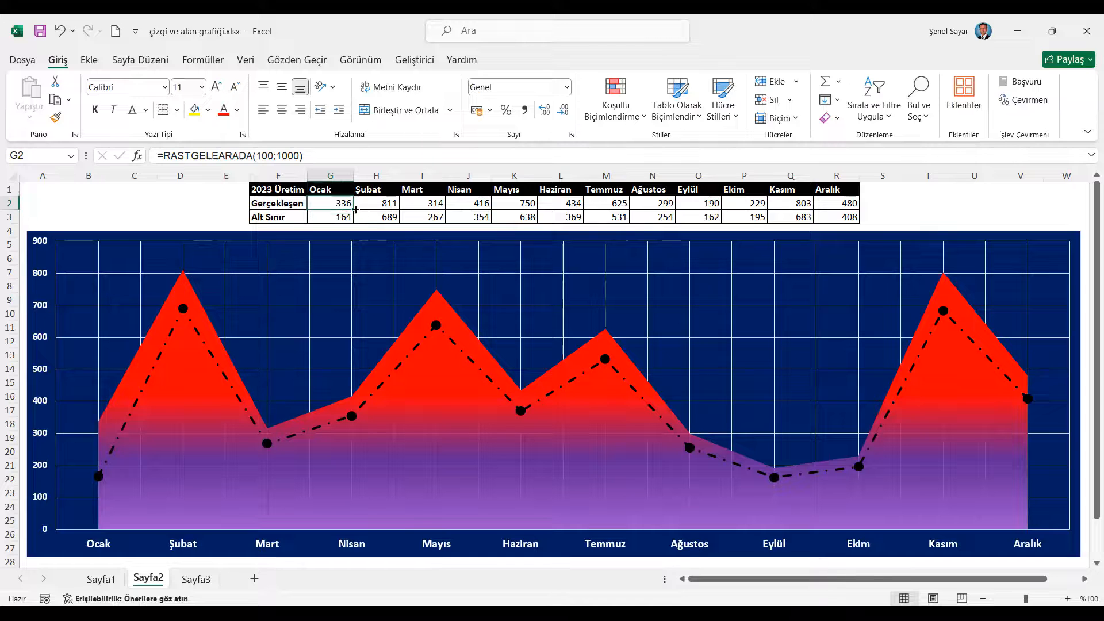
pyautogui.moveTo(354, 209); pyautogui.dragTo(854, 206)
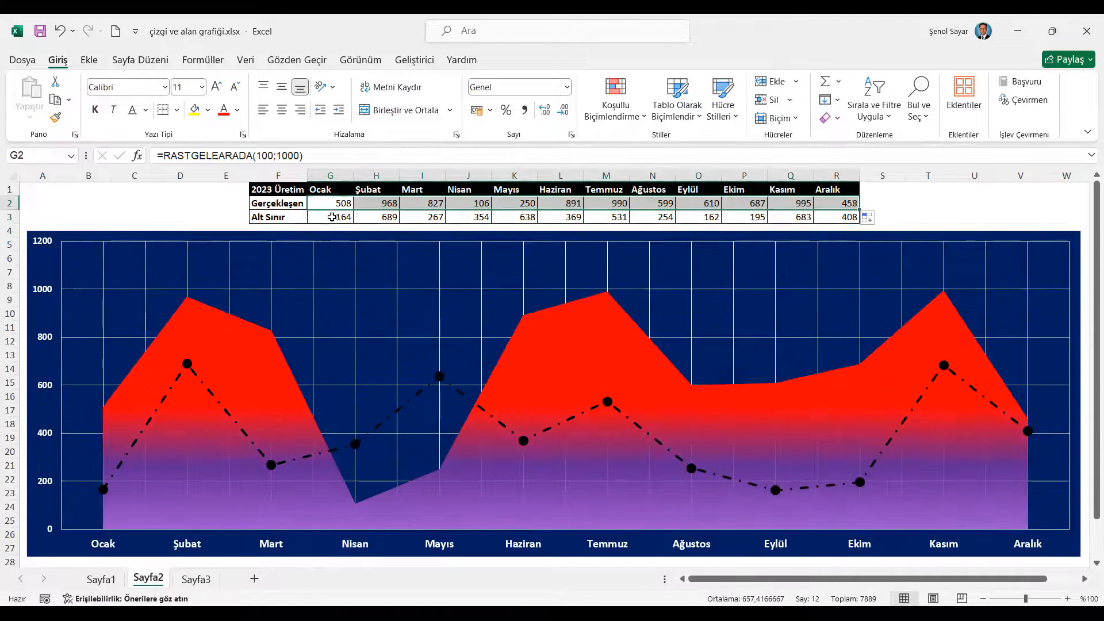
# - Enter =G2*0,85 in G3 and fill it across the Alt Sınır row to R3
pyautogui.click(332, 217)
pyautogui.write('=')
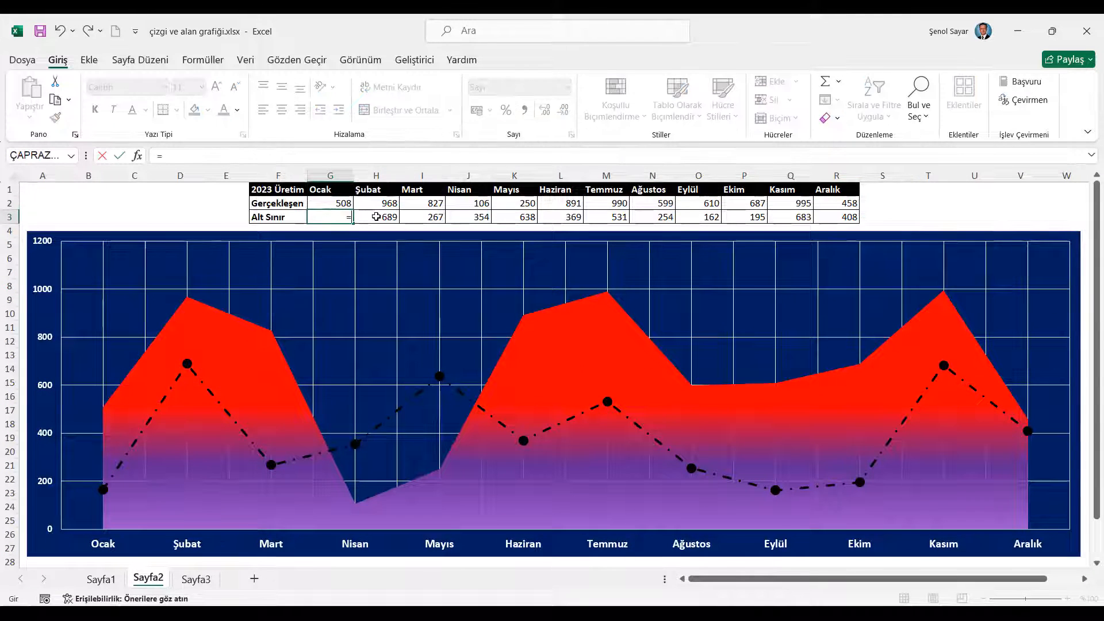
pyautogui.press('Up')
pyautogui.write('*')
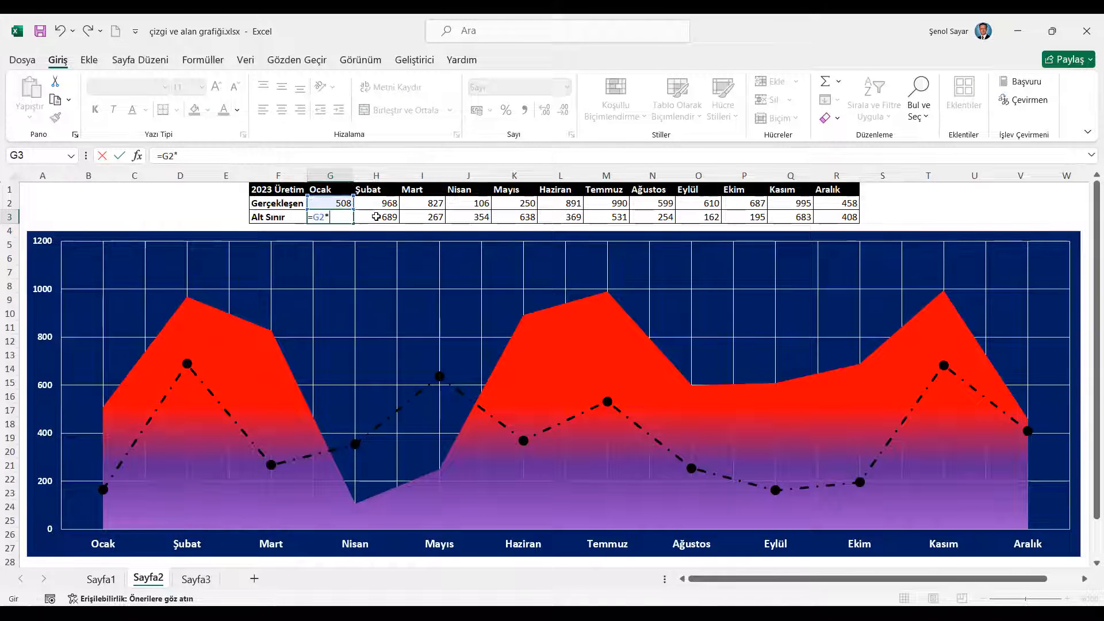
pyautogui.write('0,85')
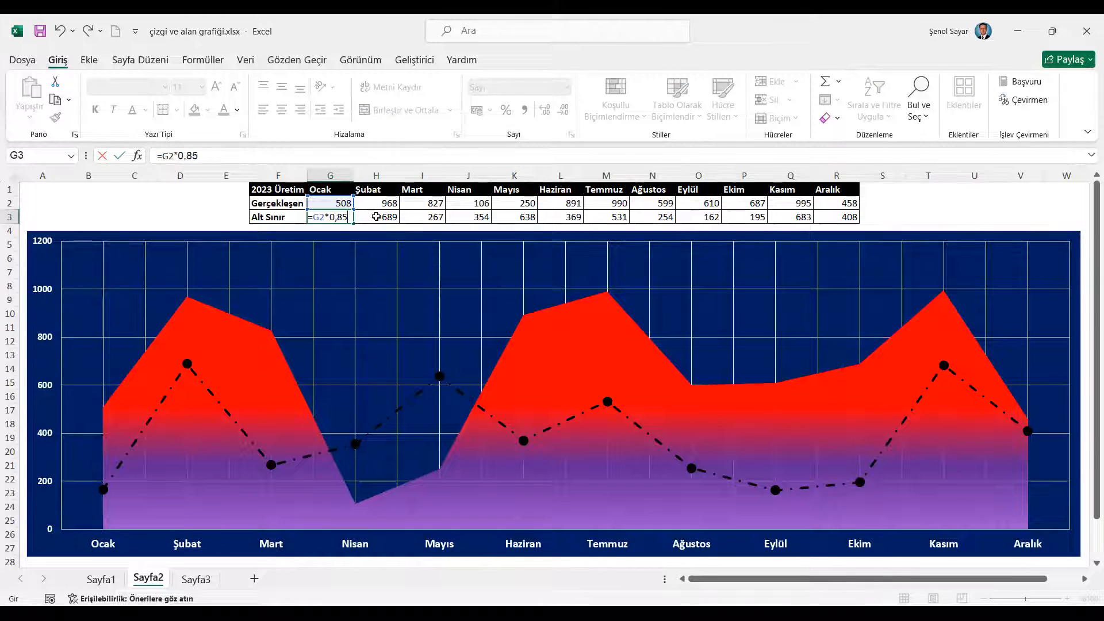
pyautogui.press('Return')
pyautogui.press('Up')
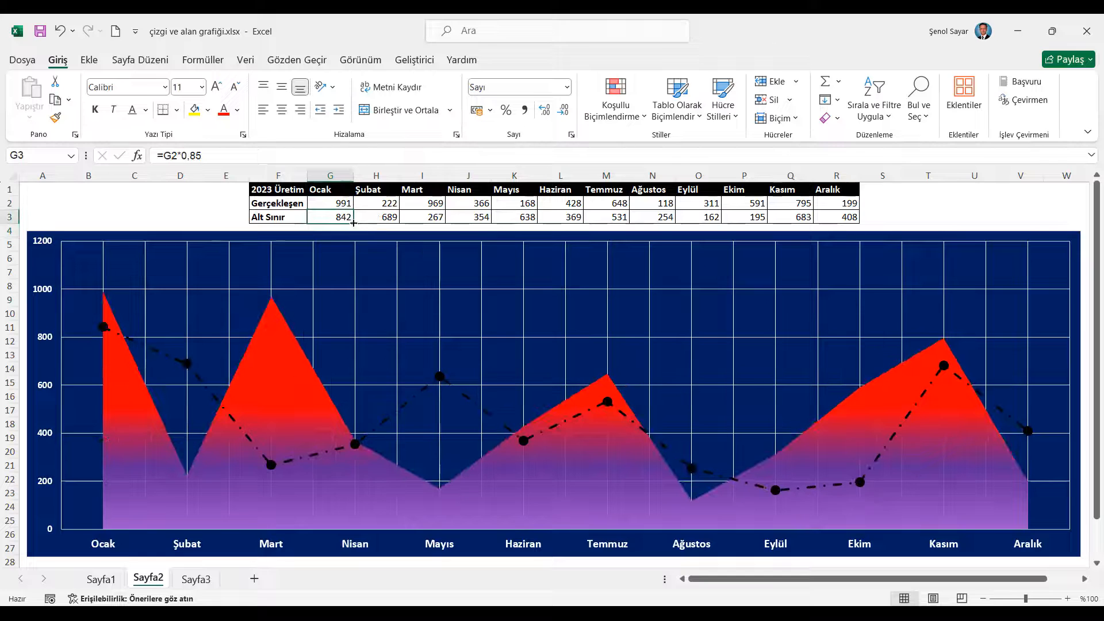
pyautogui.moveTo(353, 222); pyautogui.dragTo(858, 224)
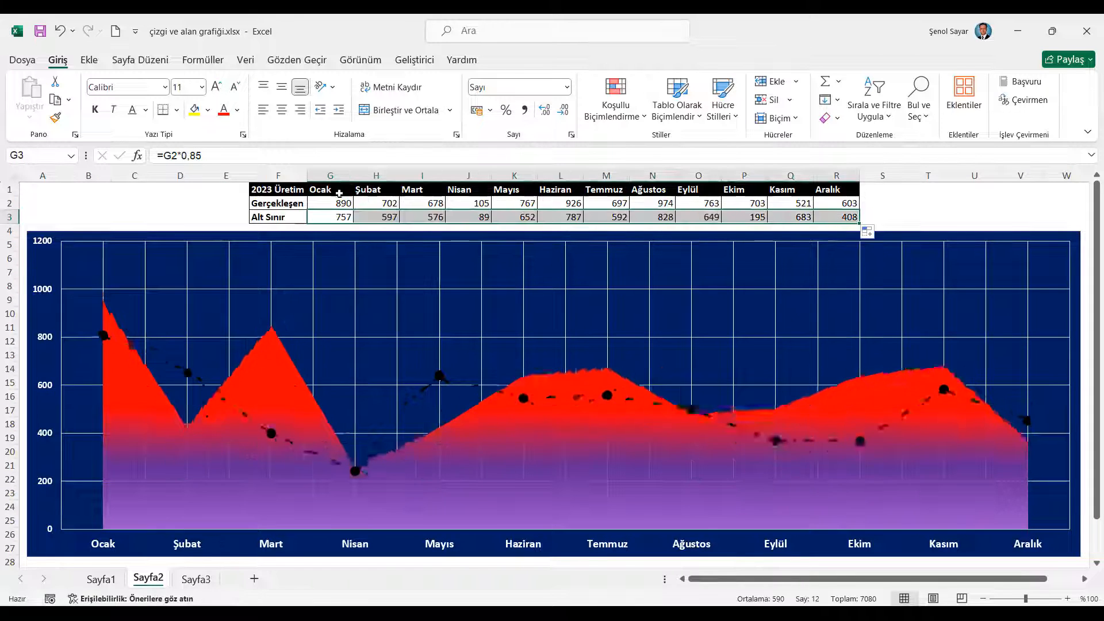
# - Select F1, recalculate the workbook repeatedly to refresh the chart with new random values, and minimize the Excel window
pyautogui.click(281, 191)
pyautogui.click(203, 60)
pyautogui.click(912, 91)
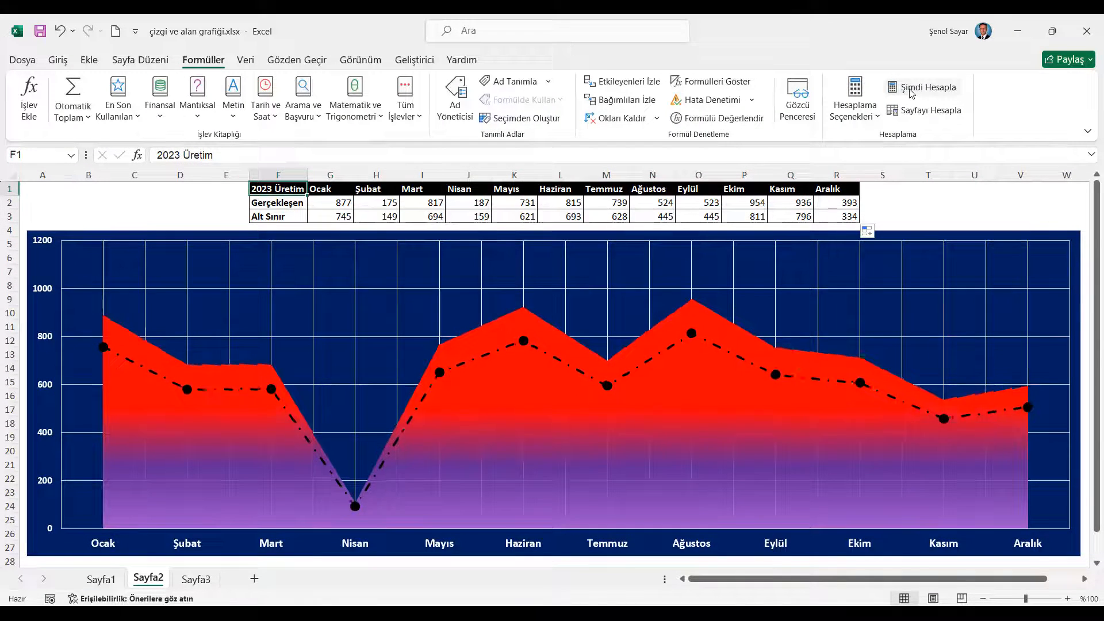
pyautogui.click(911, 91)
pyautogui.click(912, 91)
pyautogui.click(911, 91)
pyautogui.click(912, 91)
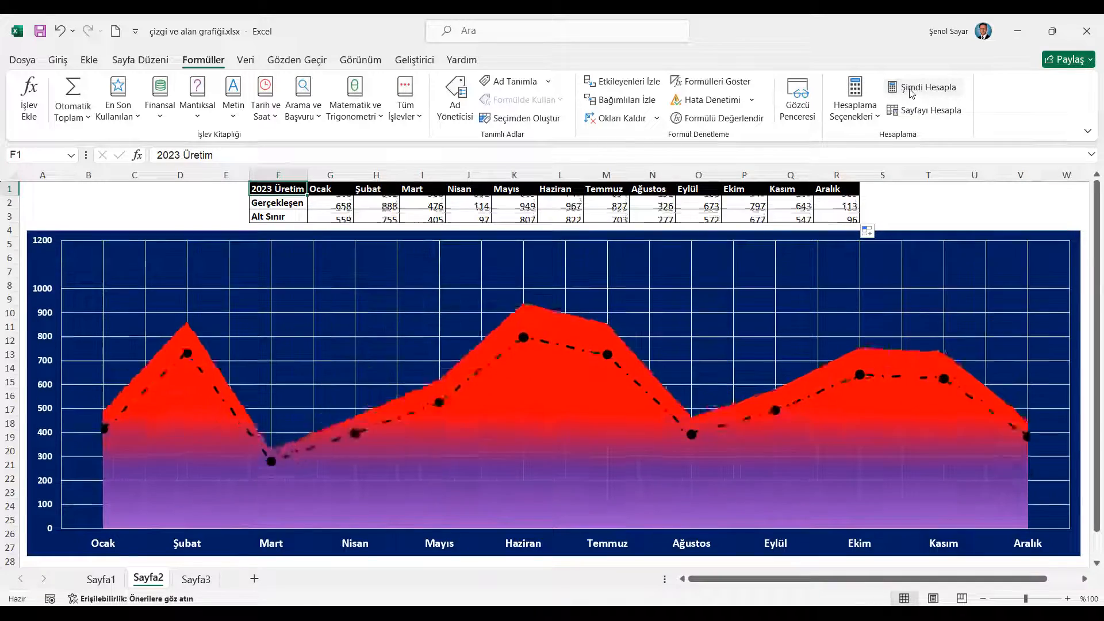
pyautogui.click(911, 90)
pyautogui.click(911, 91)
pyautogui.click(911, 91)
pyautogui.click(911, 90)
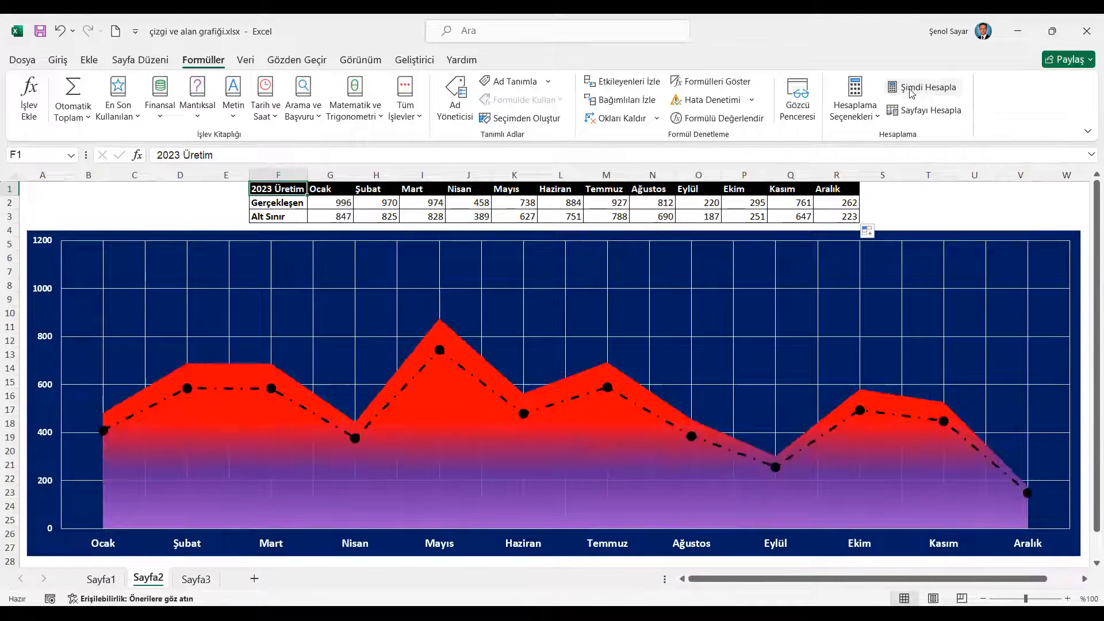
pyautogui.click(912, 91)
pyautogui.click(911, 90)
pyautogui.click(911, 91)
pyautogui.click(911, 90)
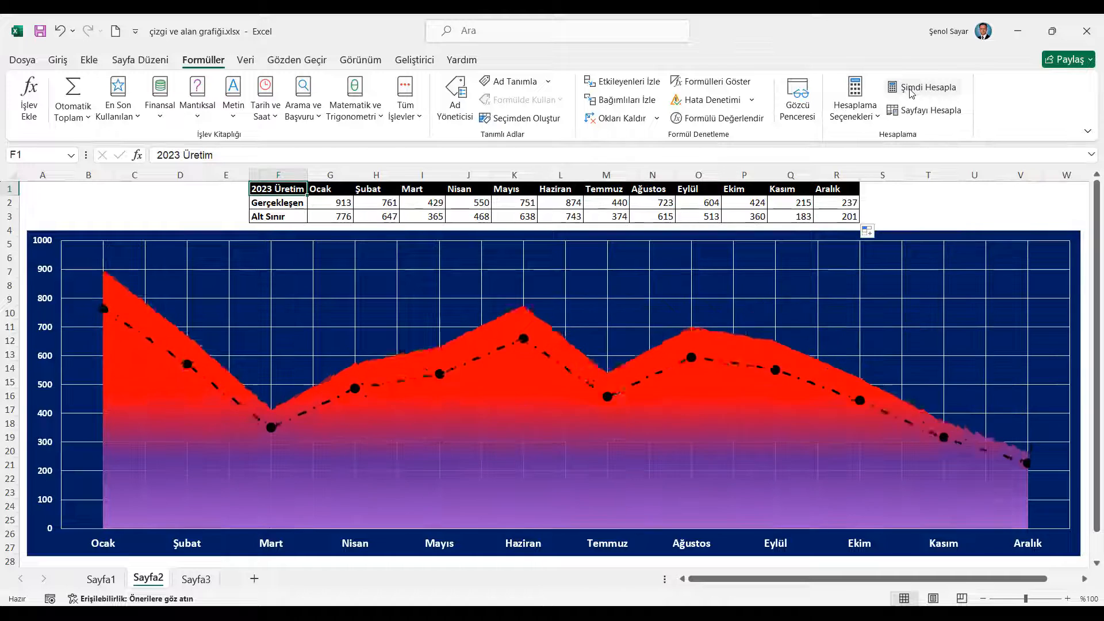
pyautogui.click(912, 91)
pyautogui.click(915, 91)
pyautogui.click(933, 91)
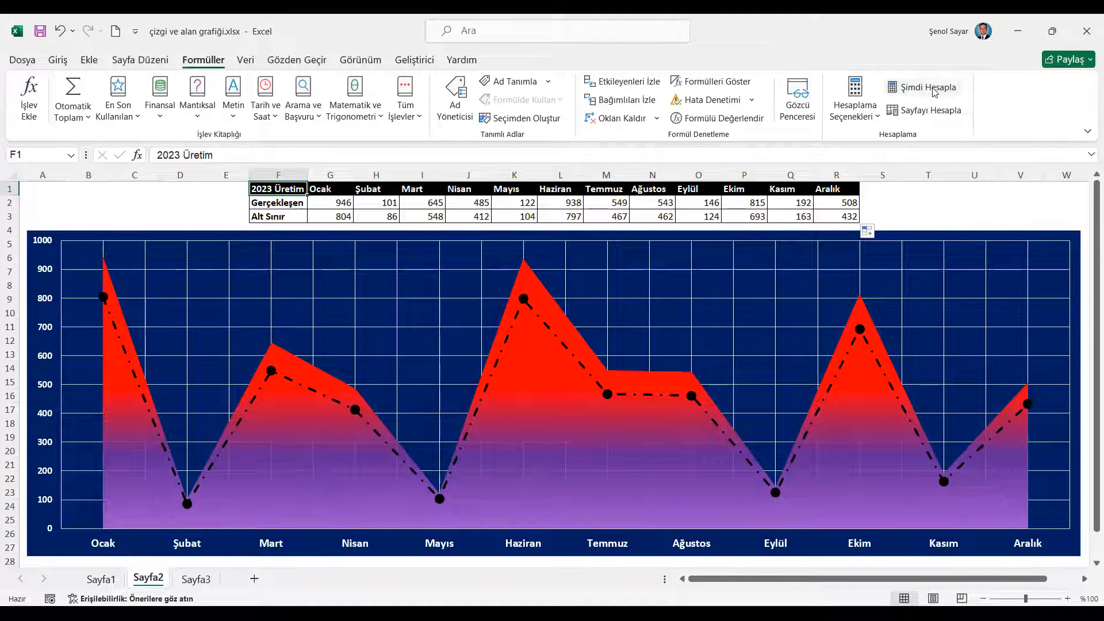
pyautogui.click(1018, 31)
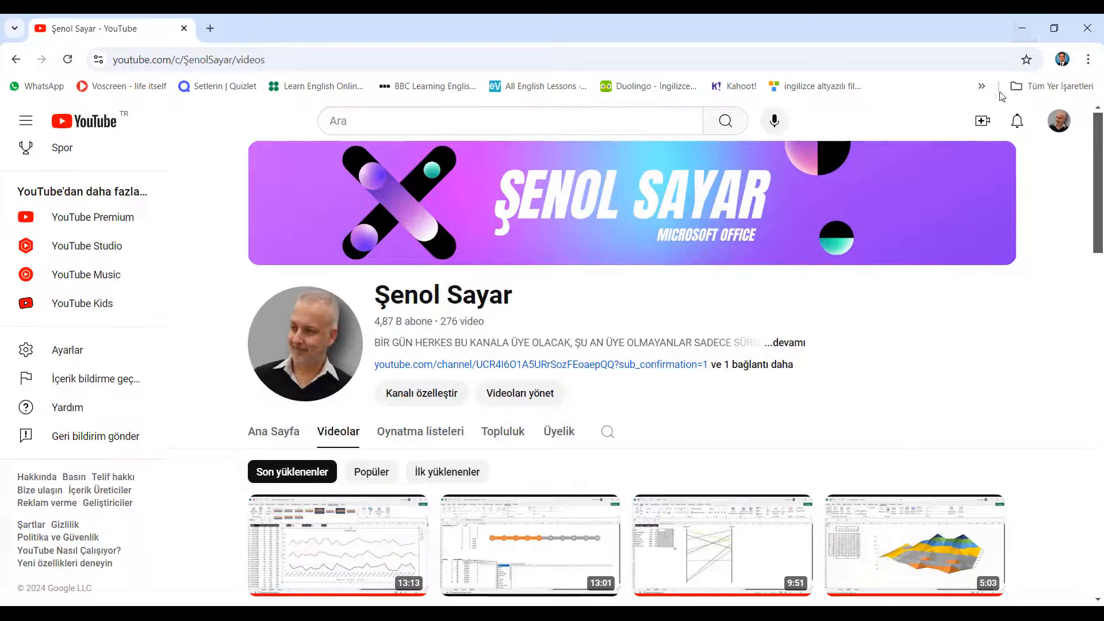